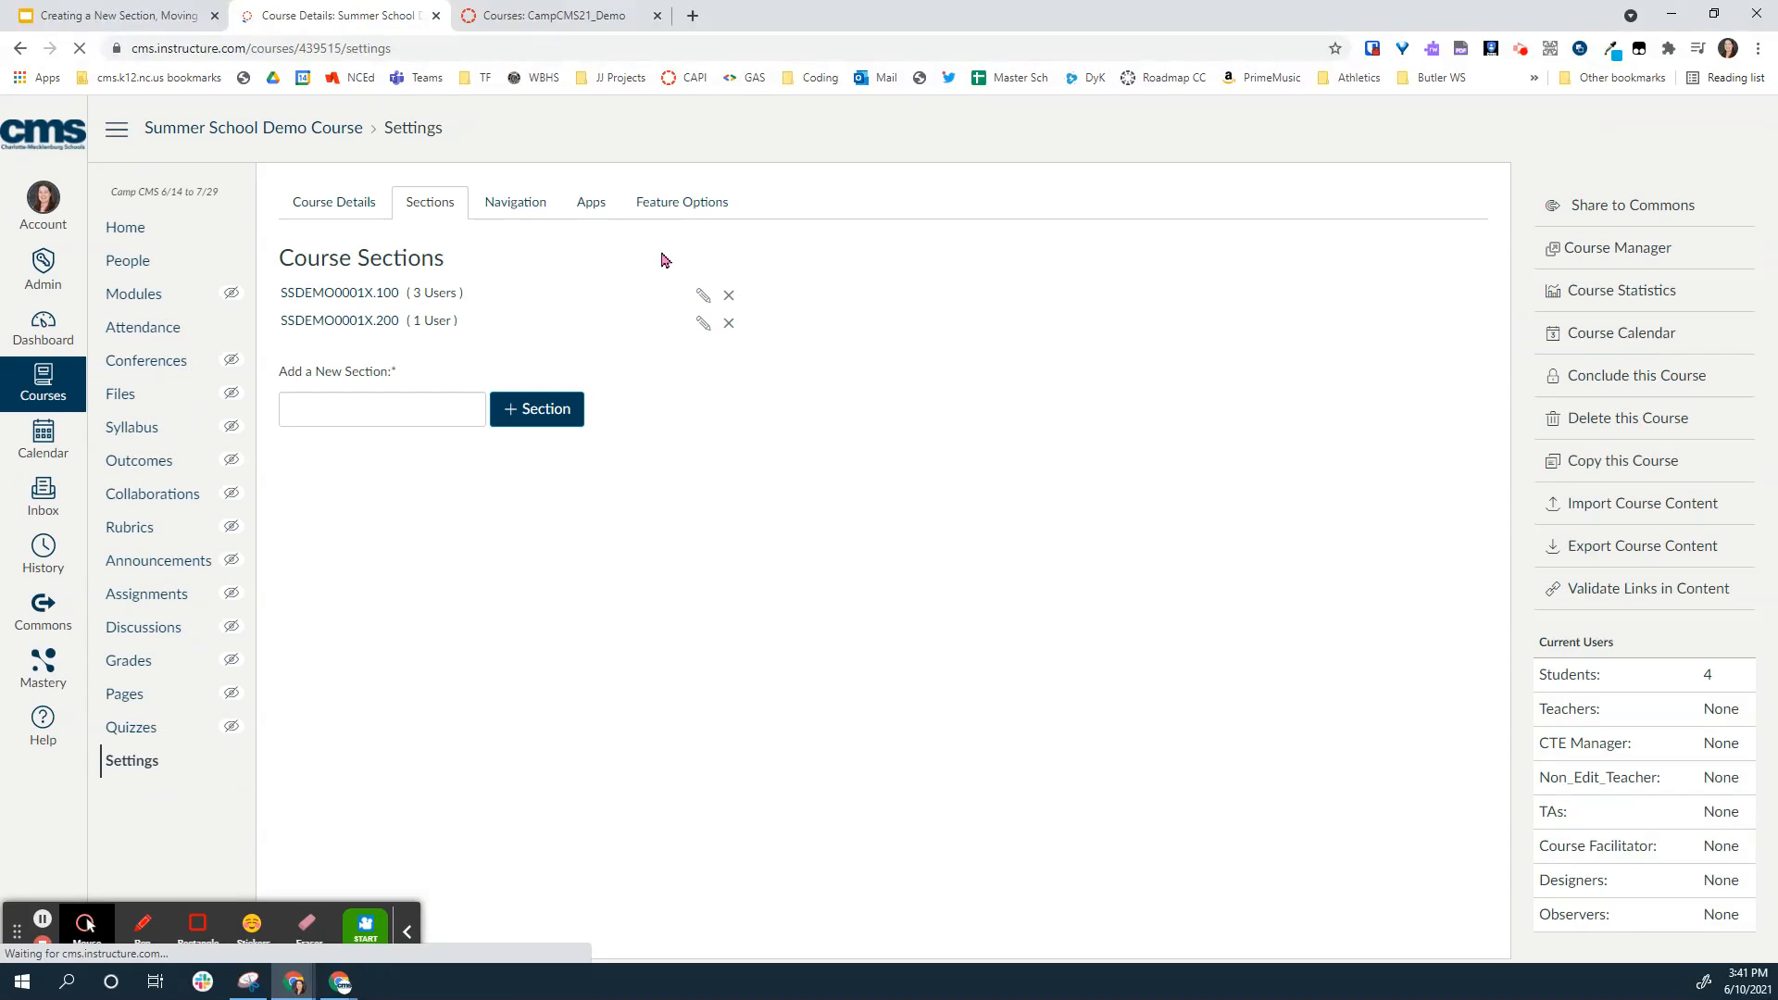
# Step: Add a course section named NewSection to the Summer School Demo Course and open its details page
pyautogui.click(315, 204)
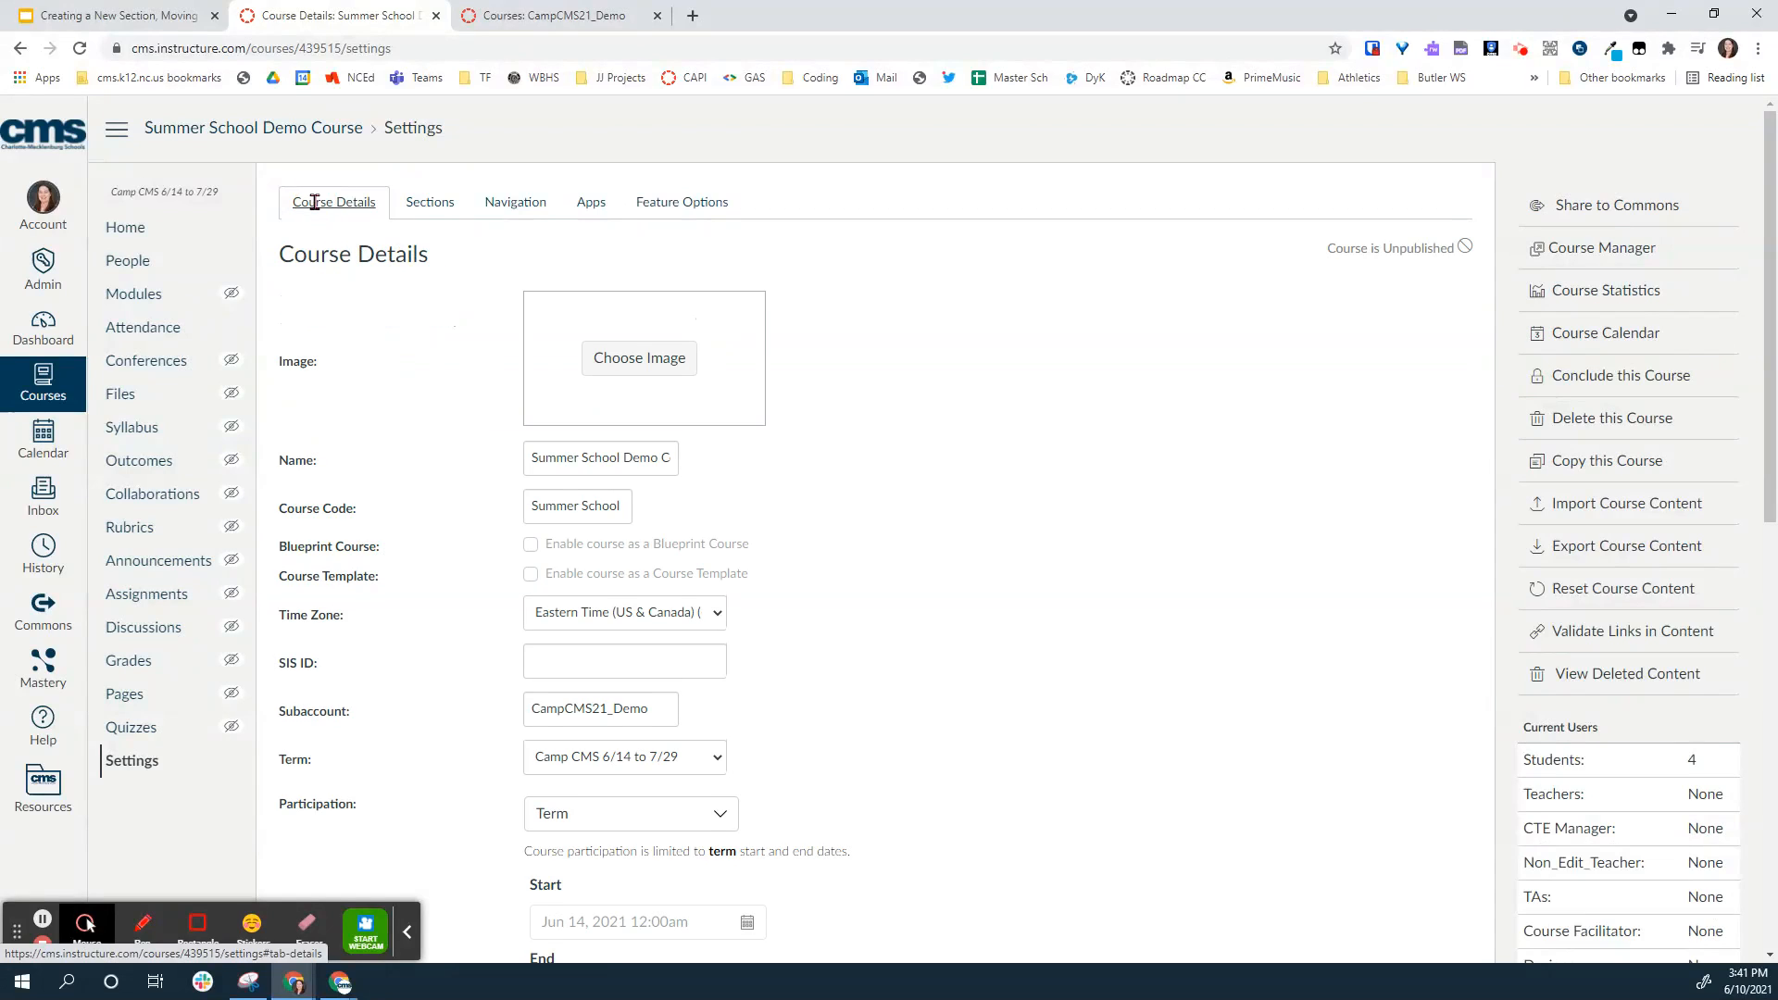
pyautogui.click(433, 201)
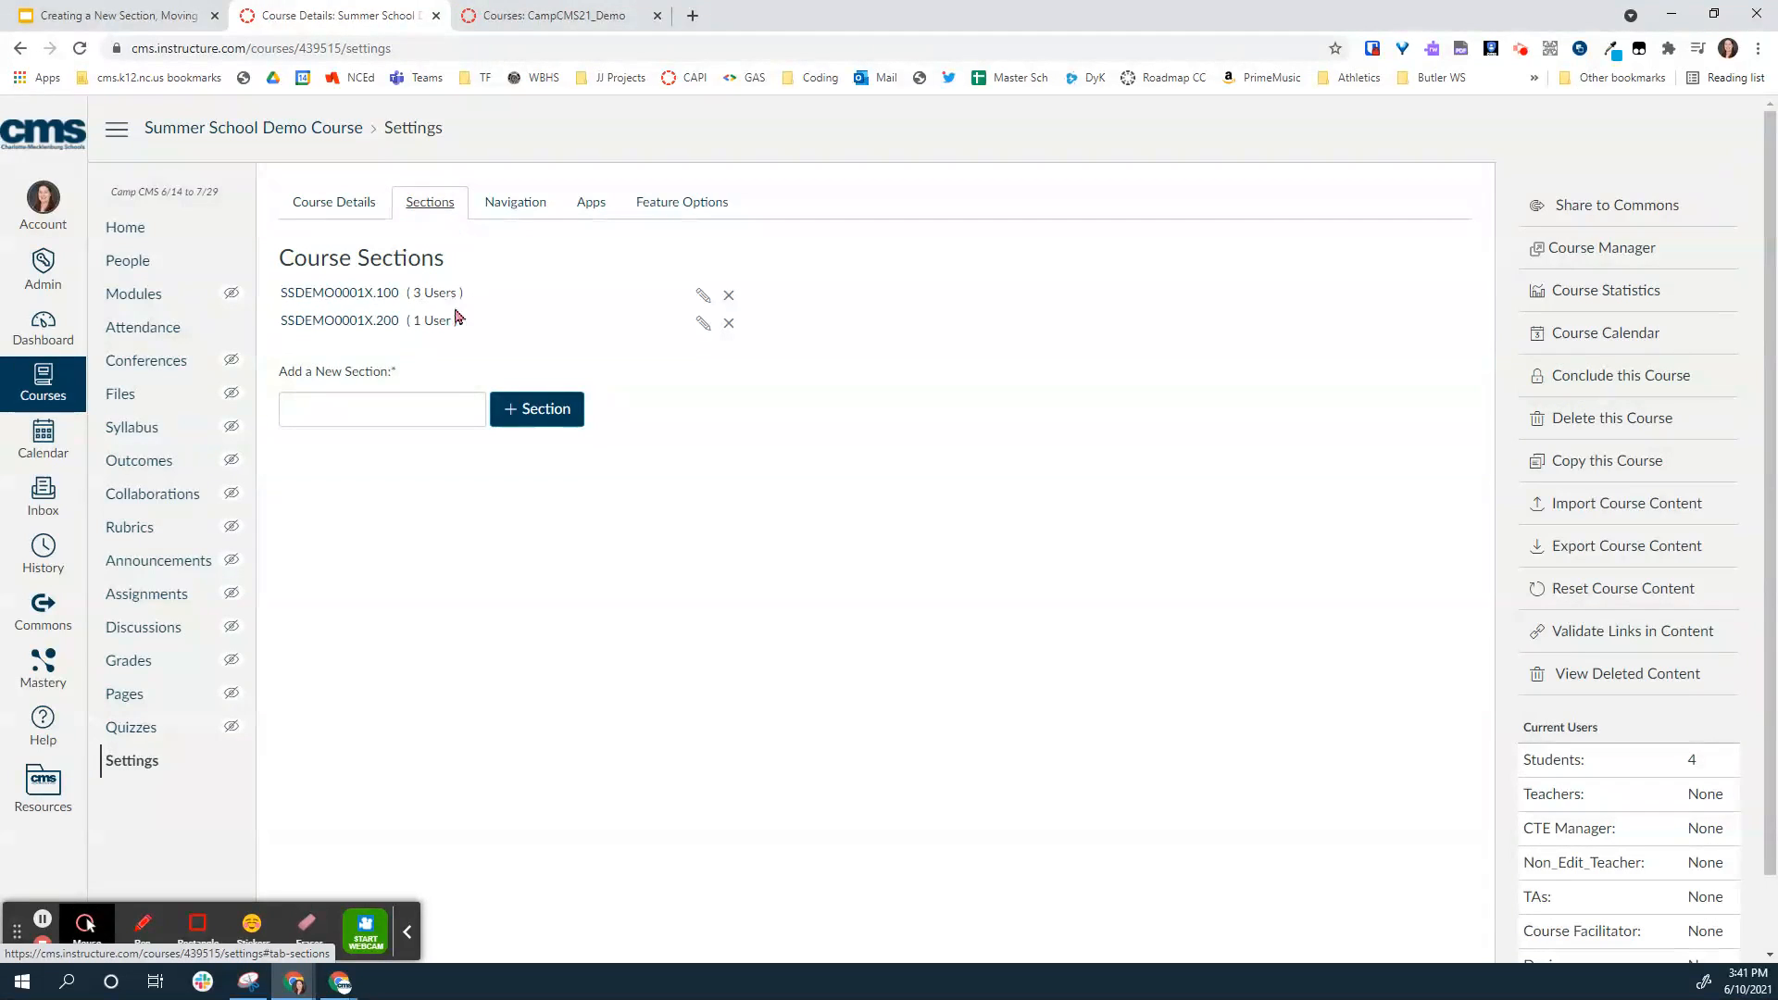
pyautogui.click(414, 396)
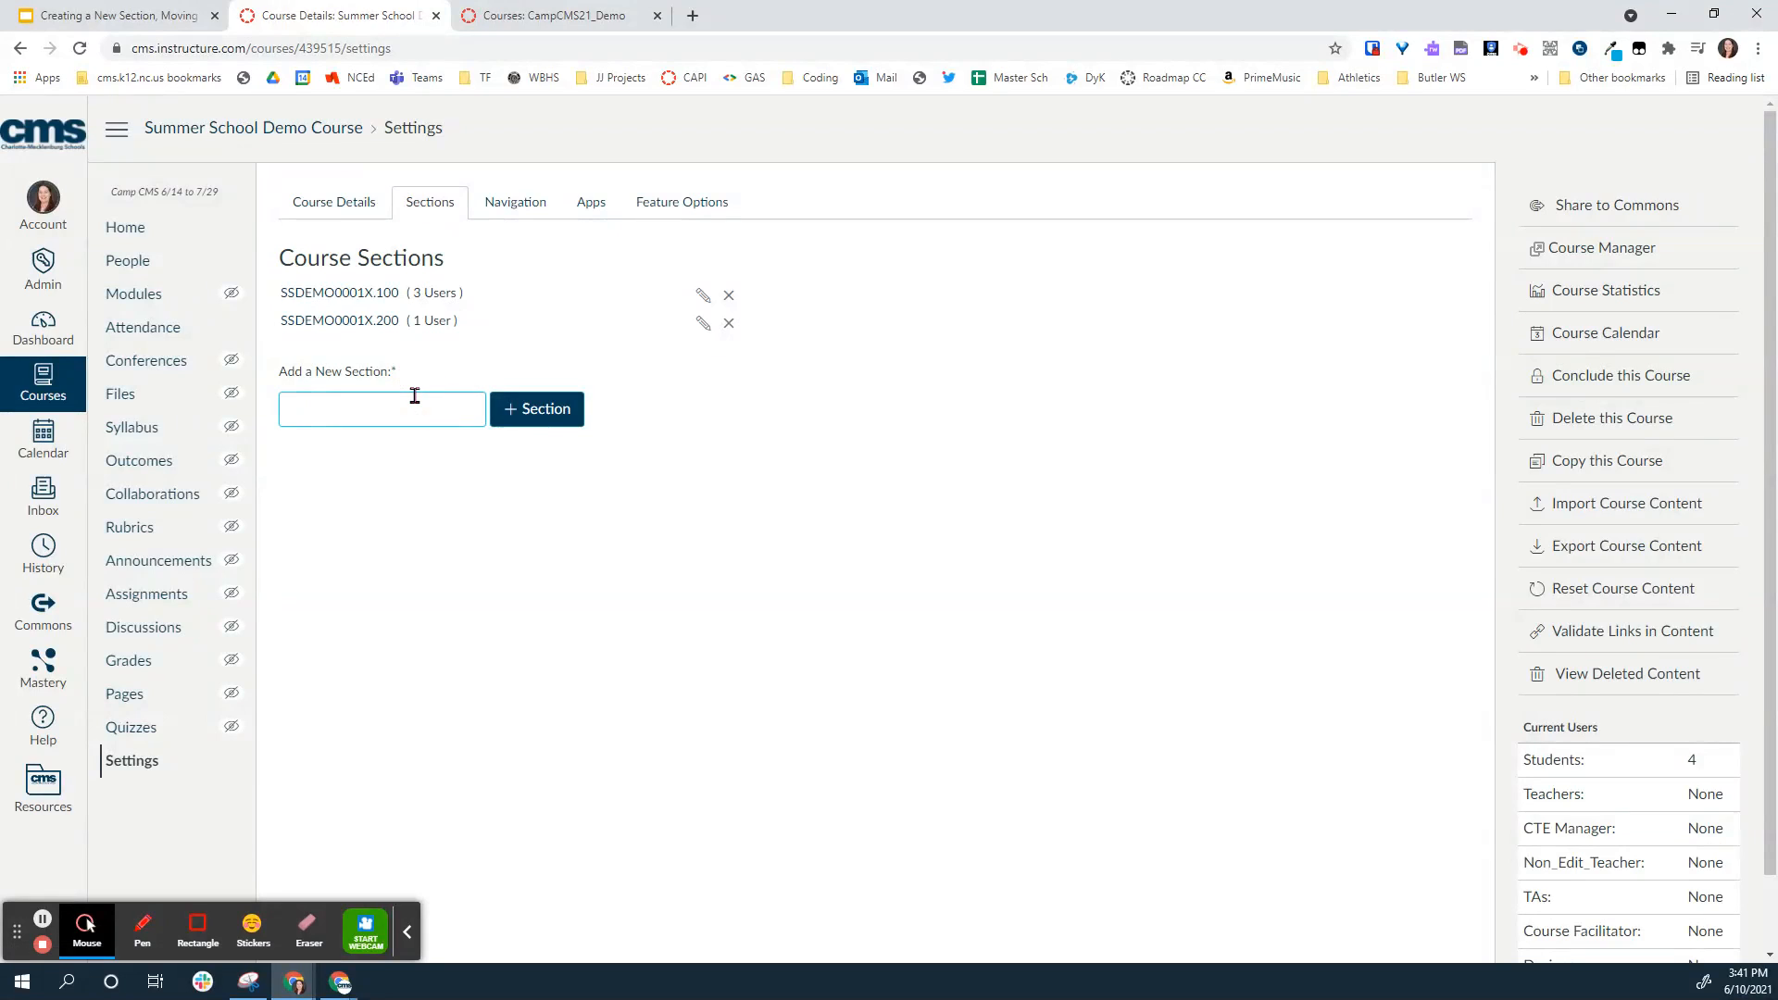
pyautogui.write('NewSection')
pyautogui.click(508, 412)
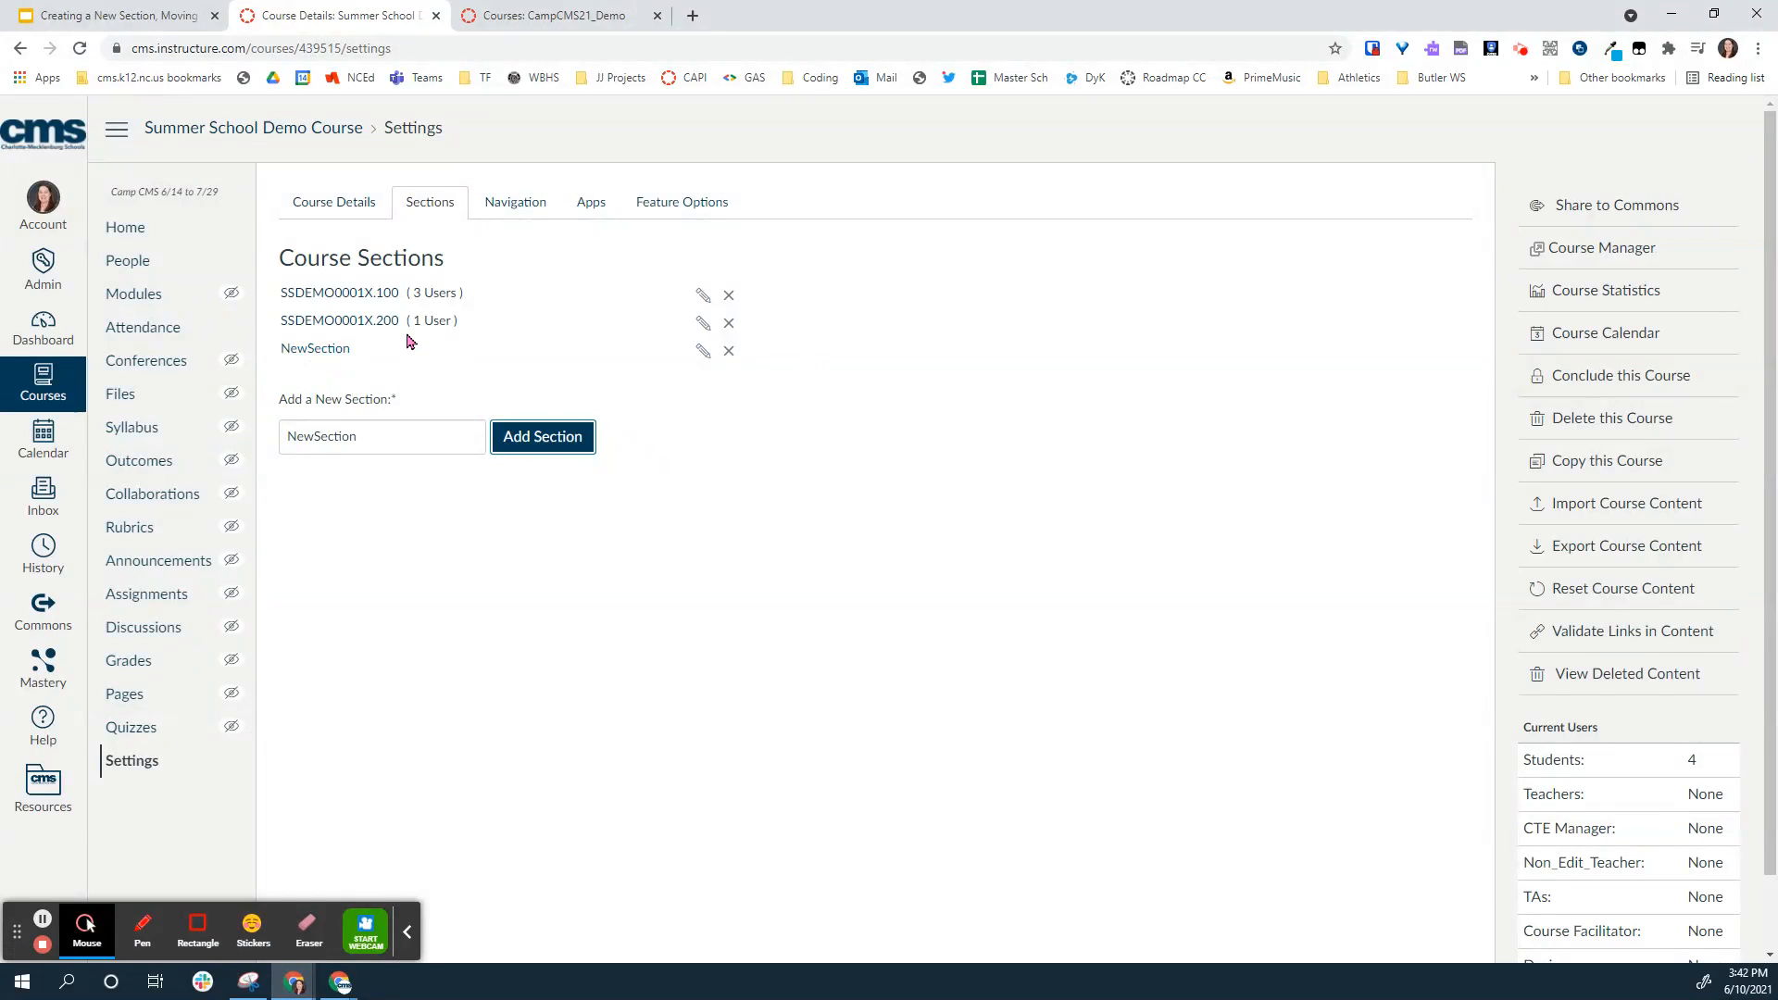
pyautogui.click(321, 351)
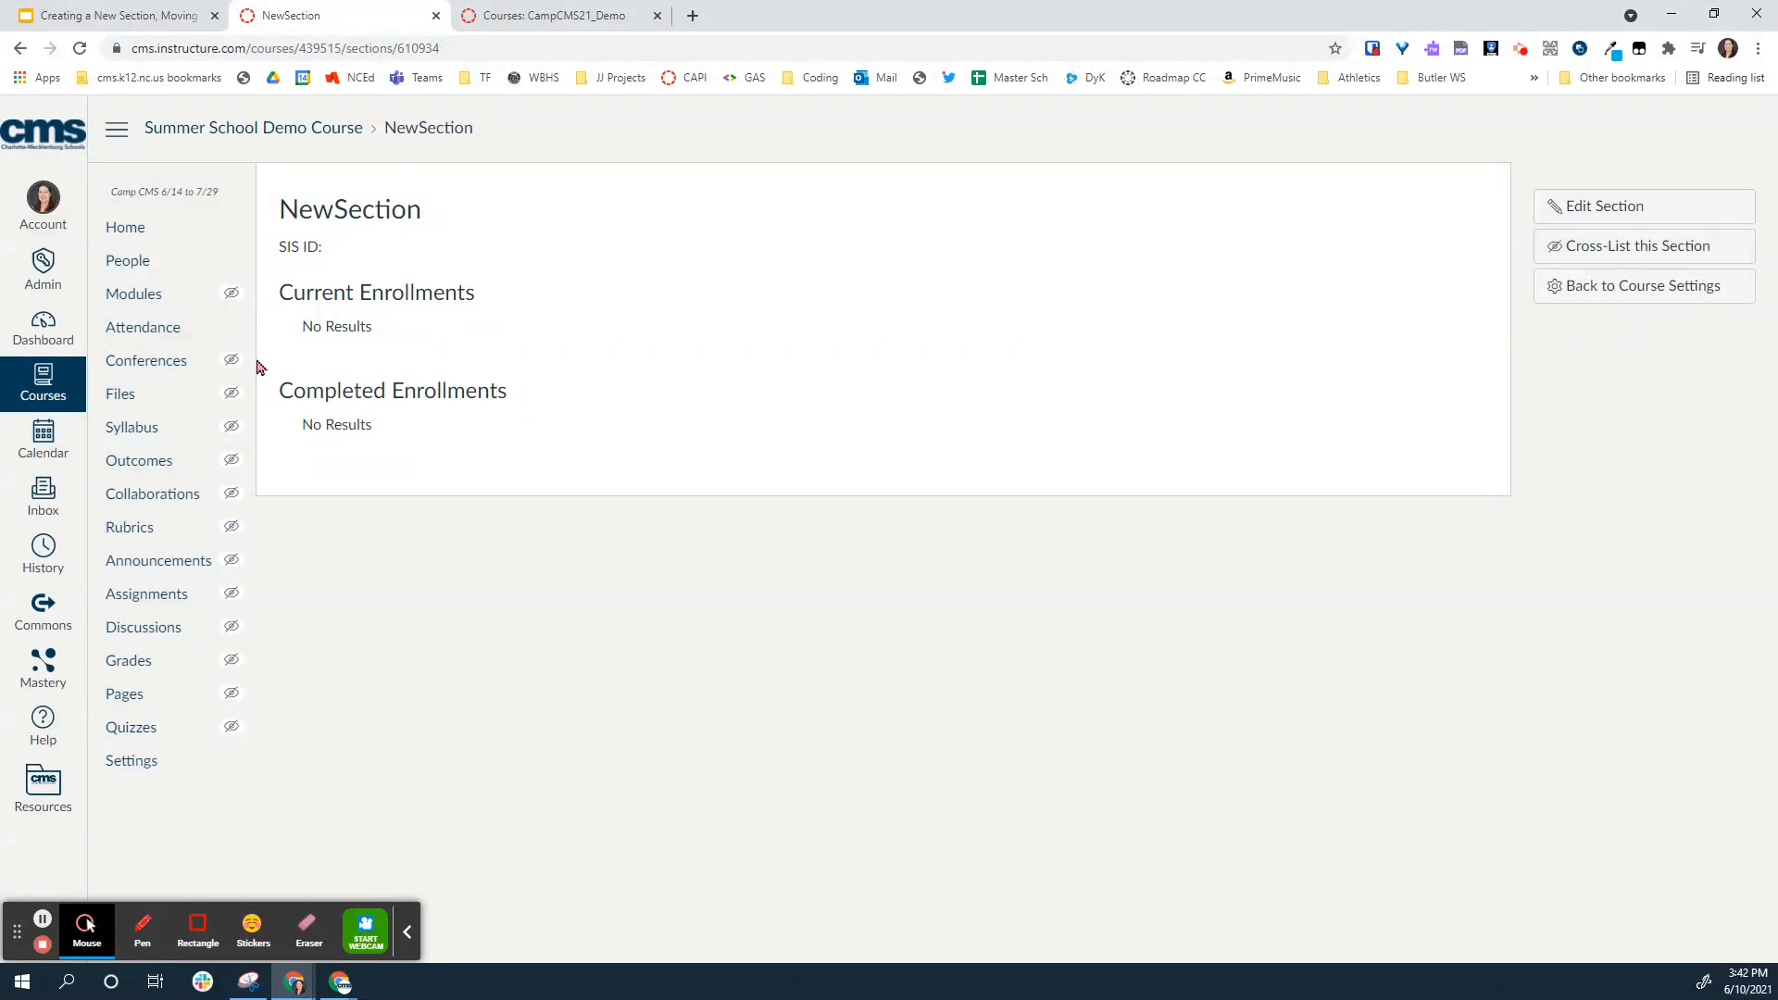
# Step: Review the presentation slide on creating a new section and return to the course
pyautogui.click(146, 15)
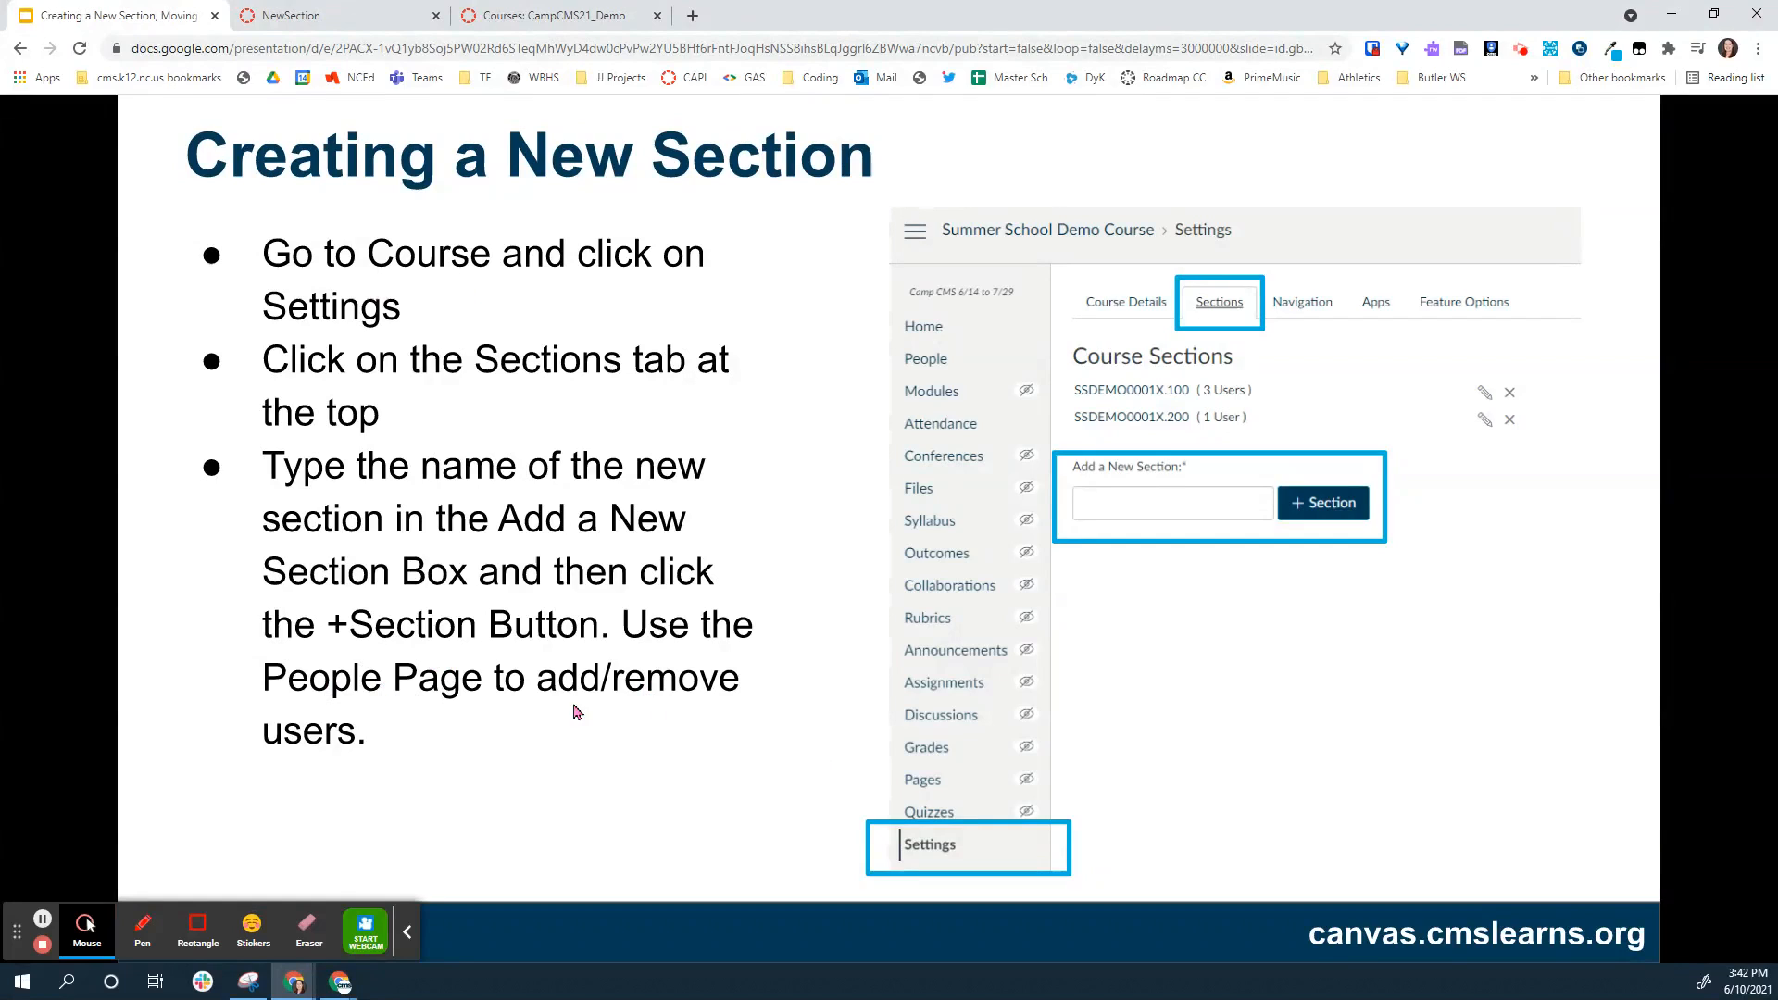
pyautogui.click(407, 932)
pyautogui.click(350, 17)
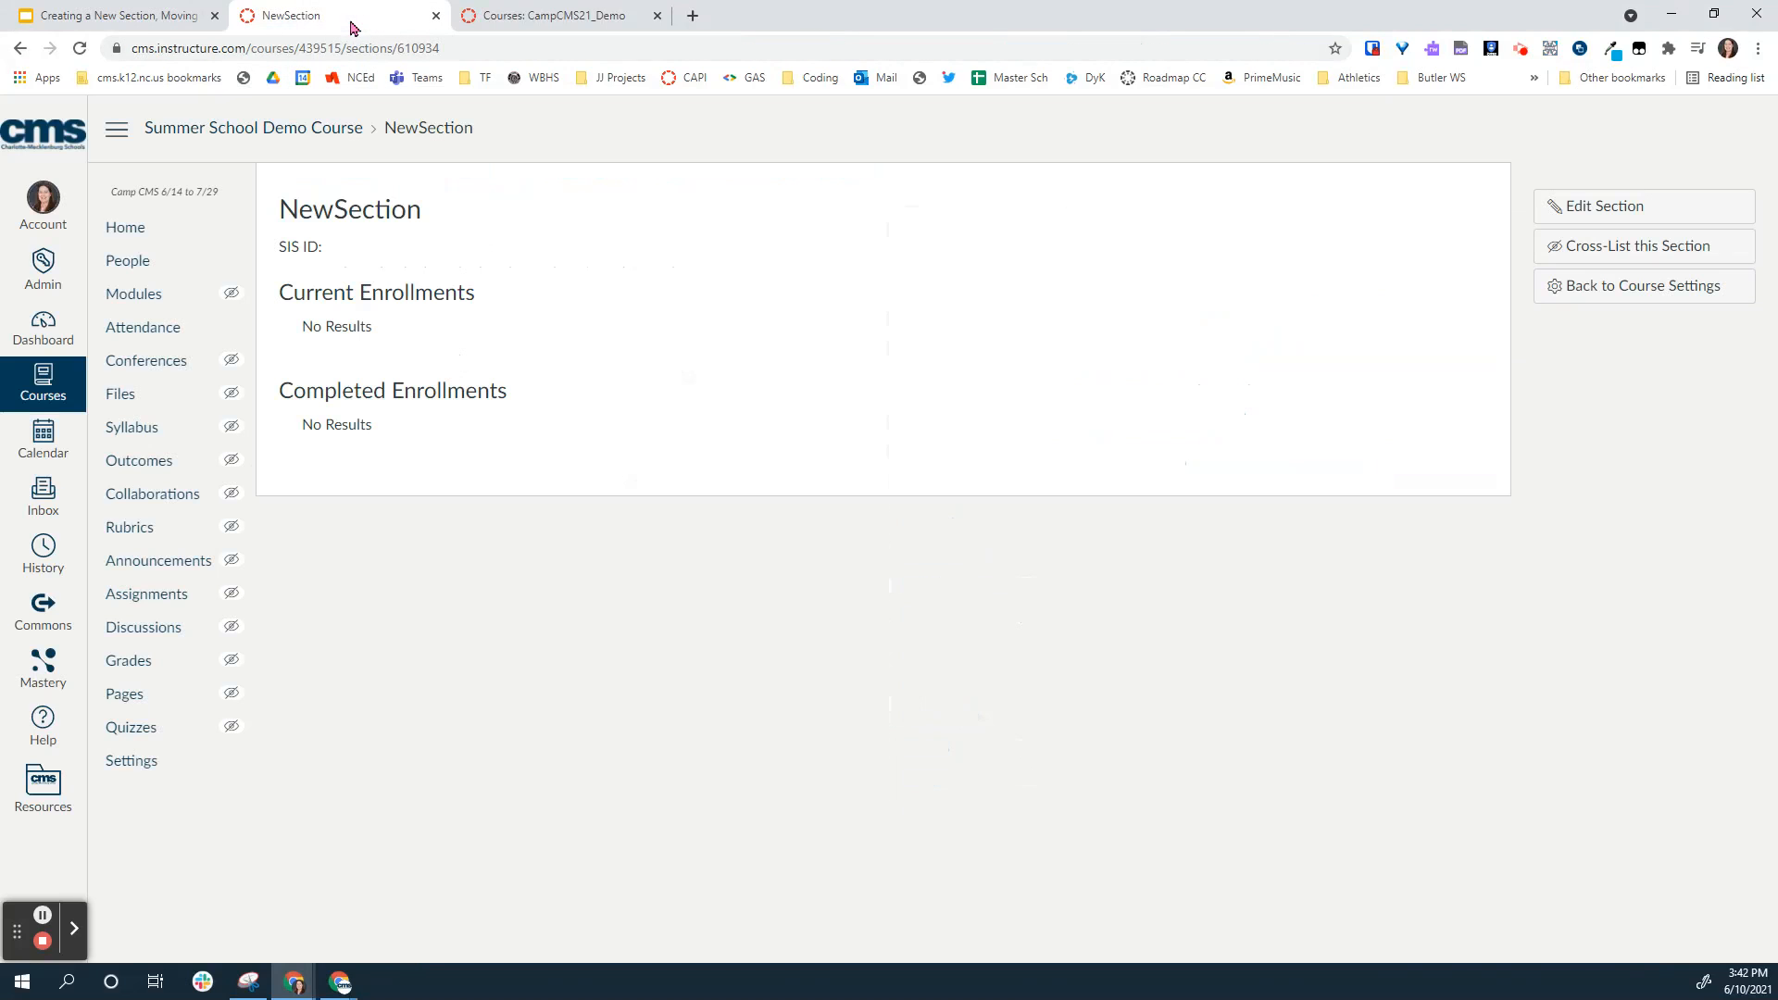
# Step: Add the user with login ID example6 to the course as a Student in NewSection
pyautogui.click(135, 265)
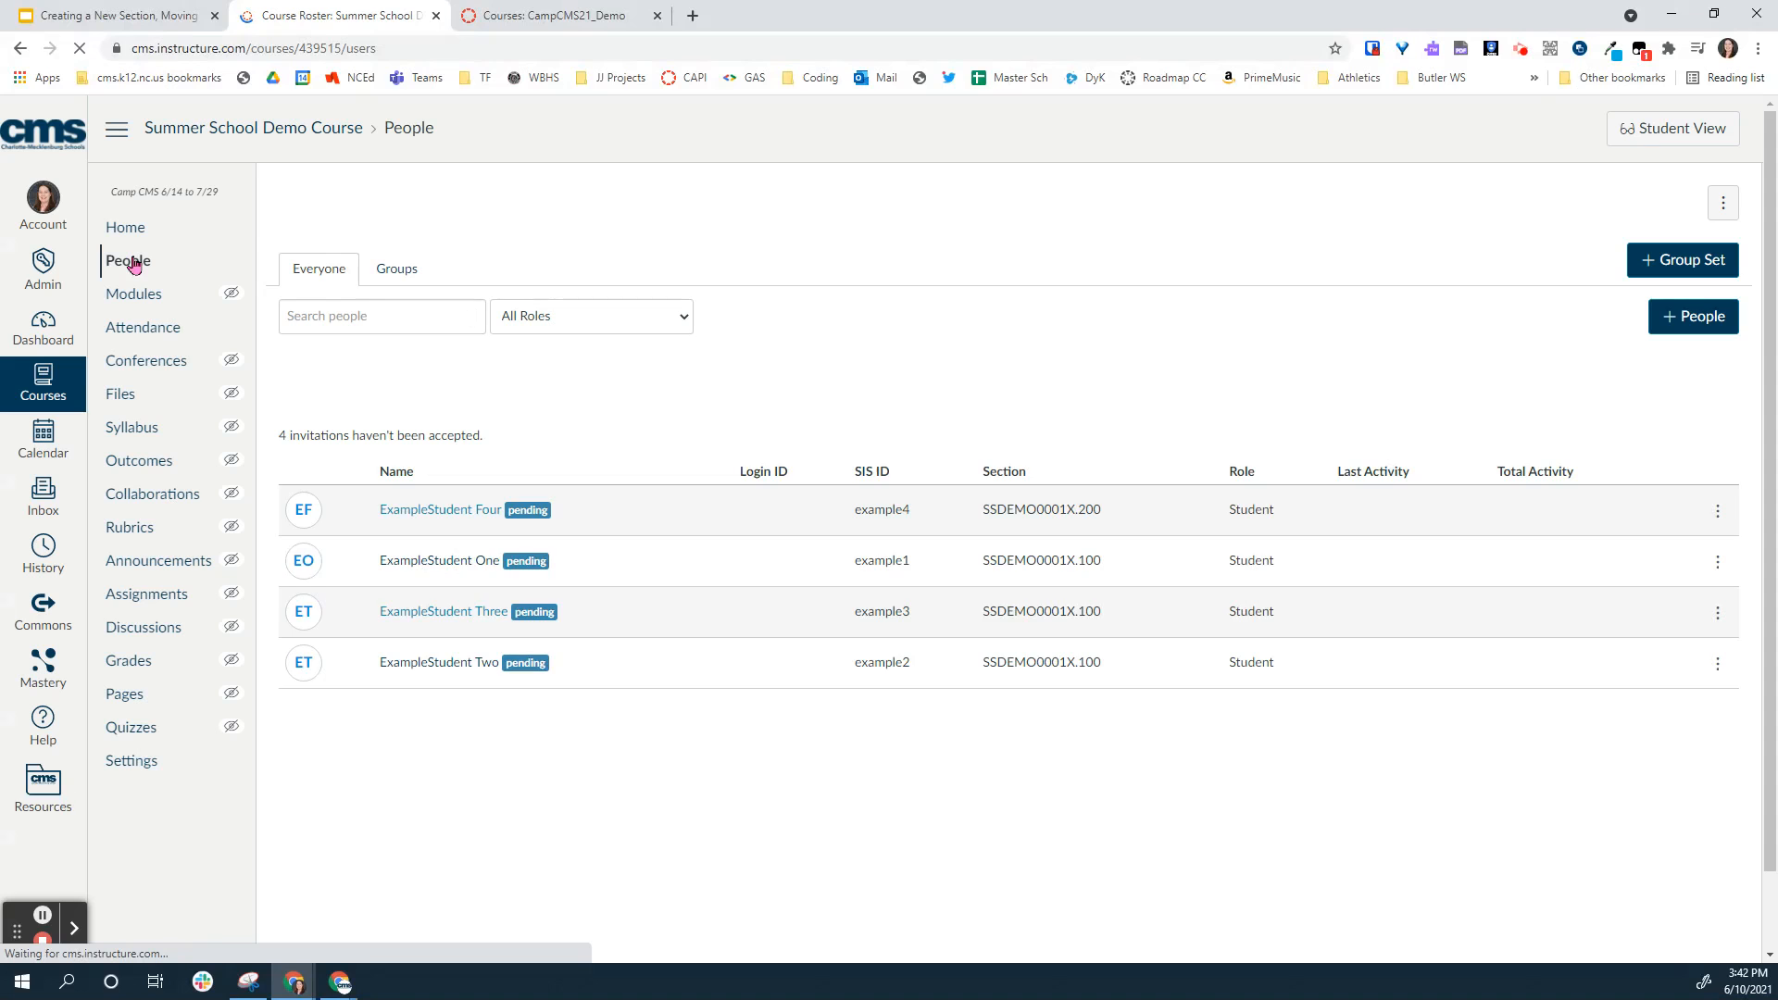
pyautogui.click(1698, 322)
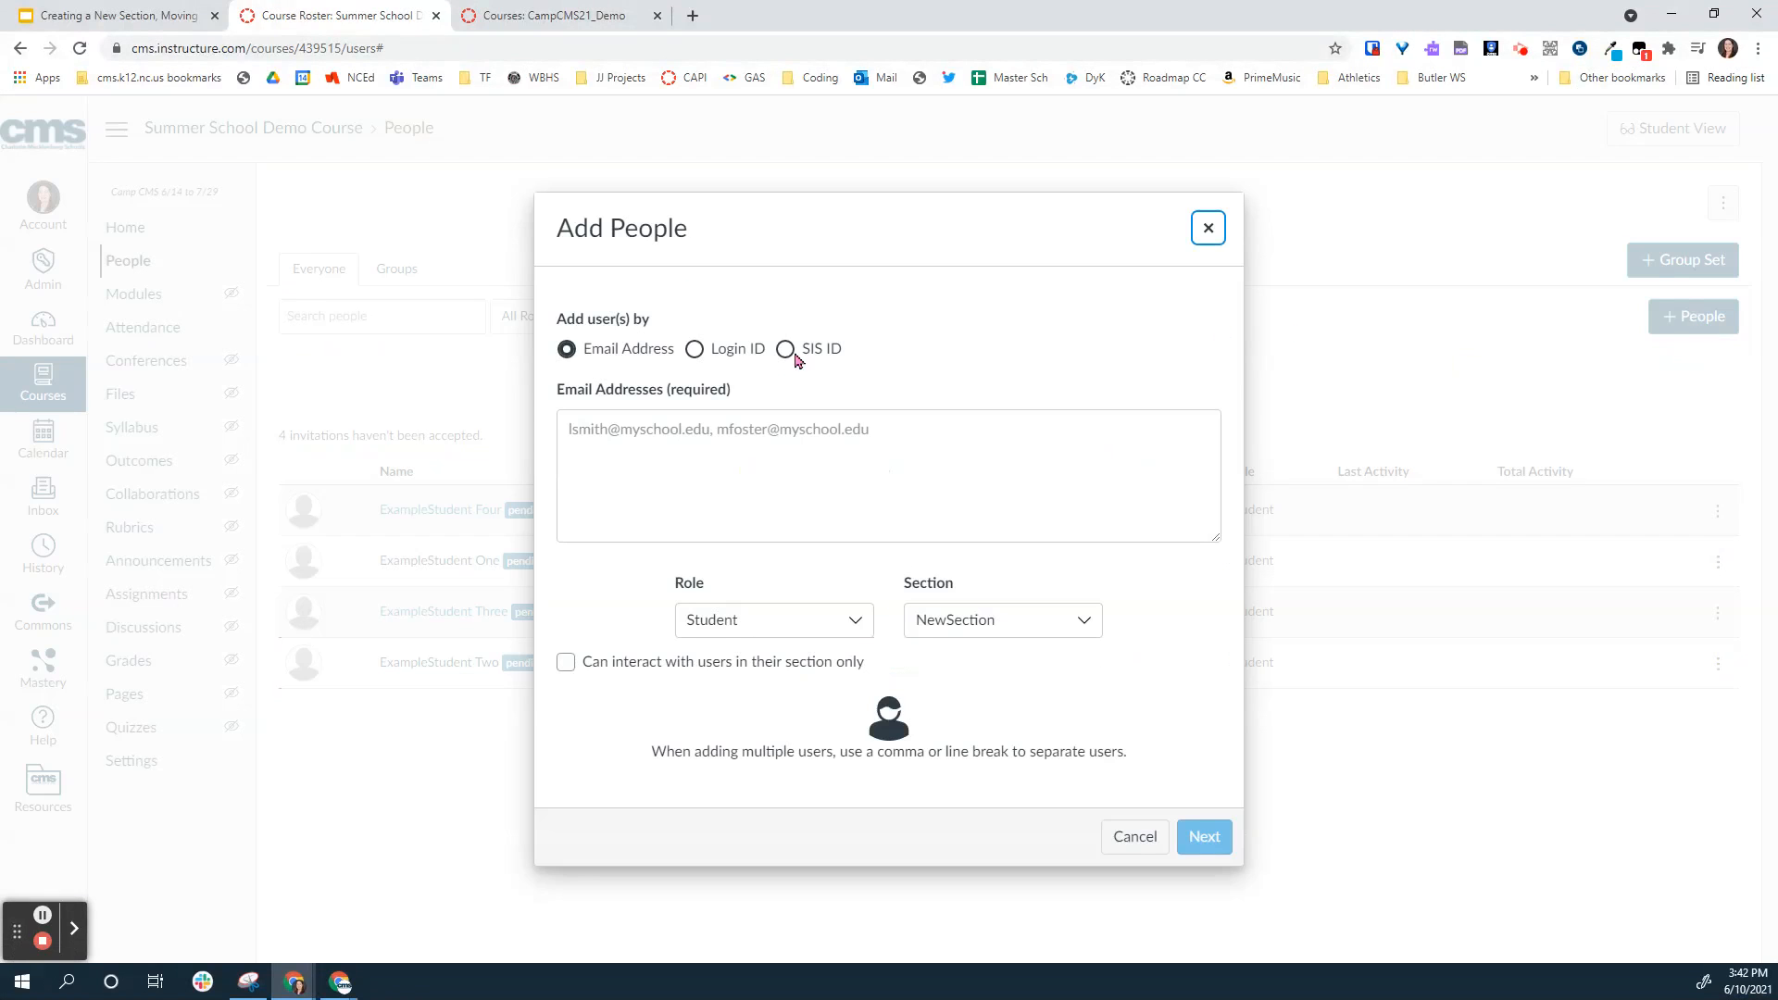
pyautogui.click(694, 349)
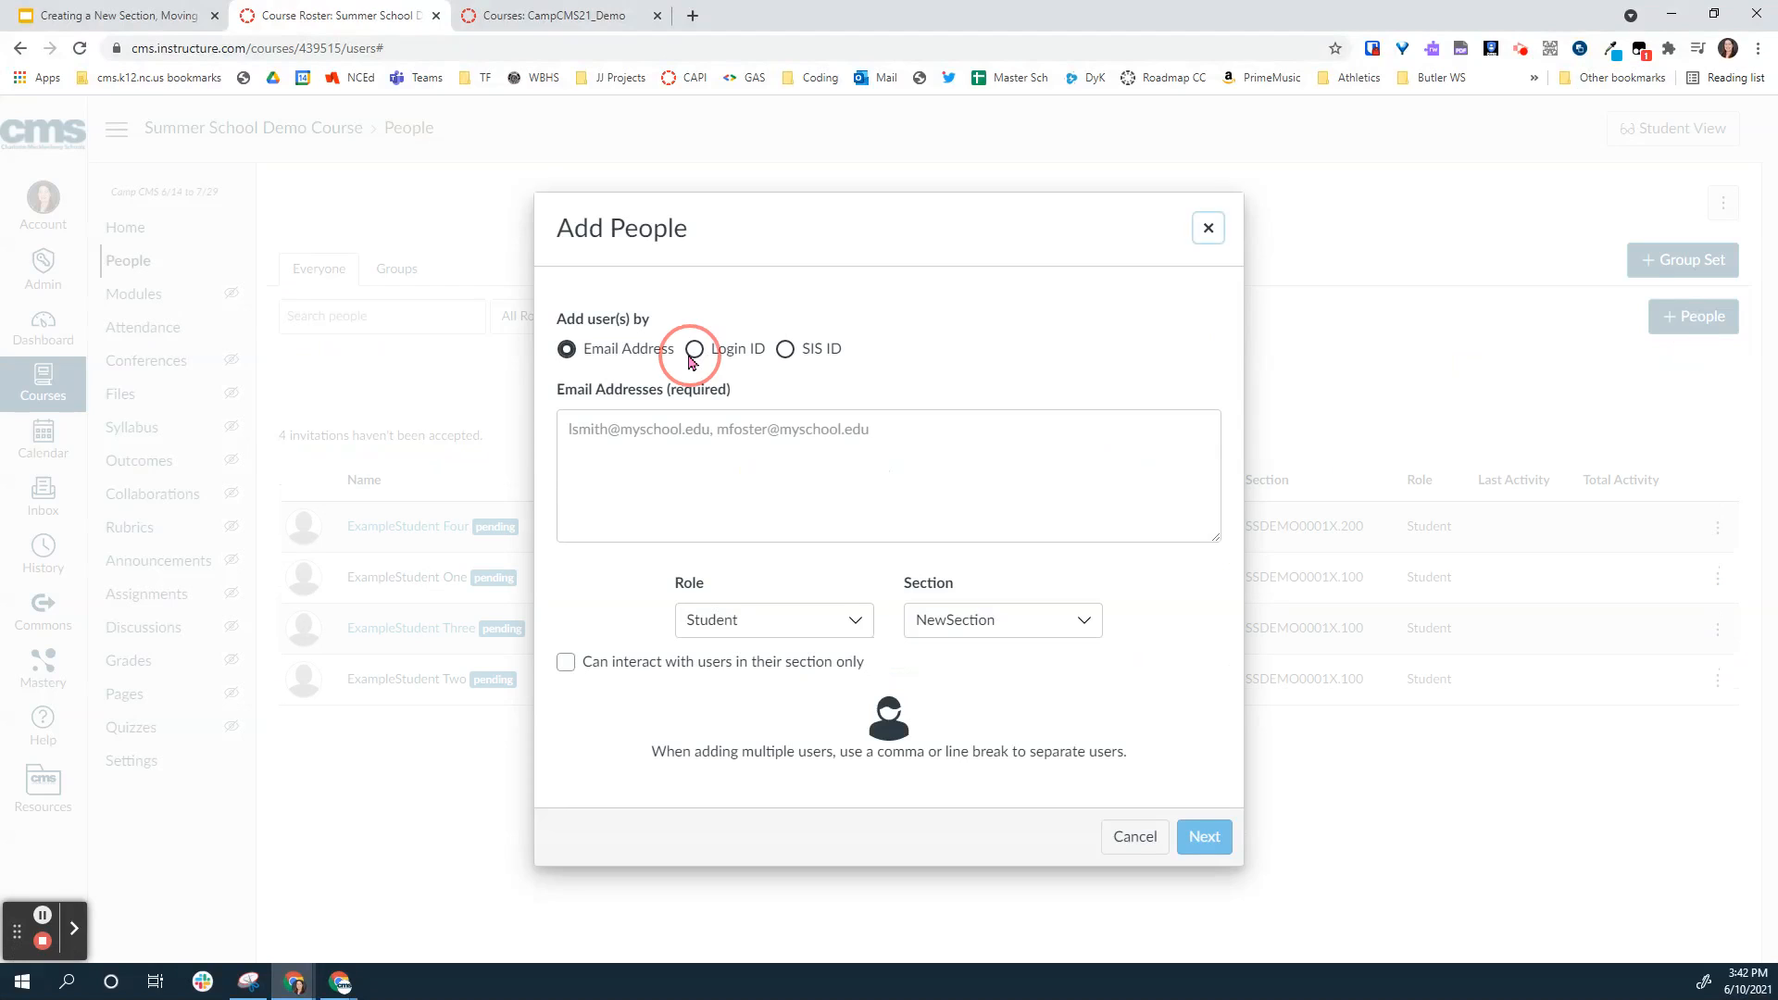
pyautogui.click(697, 429)
pyautogui.write('example6')
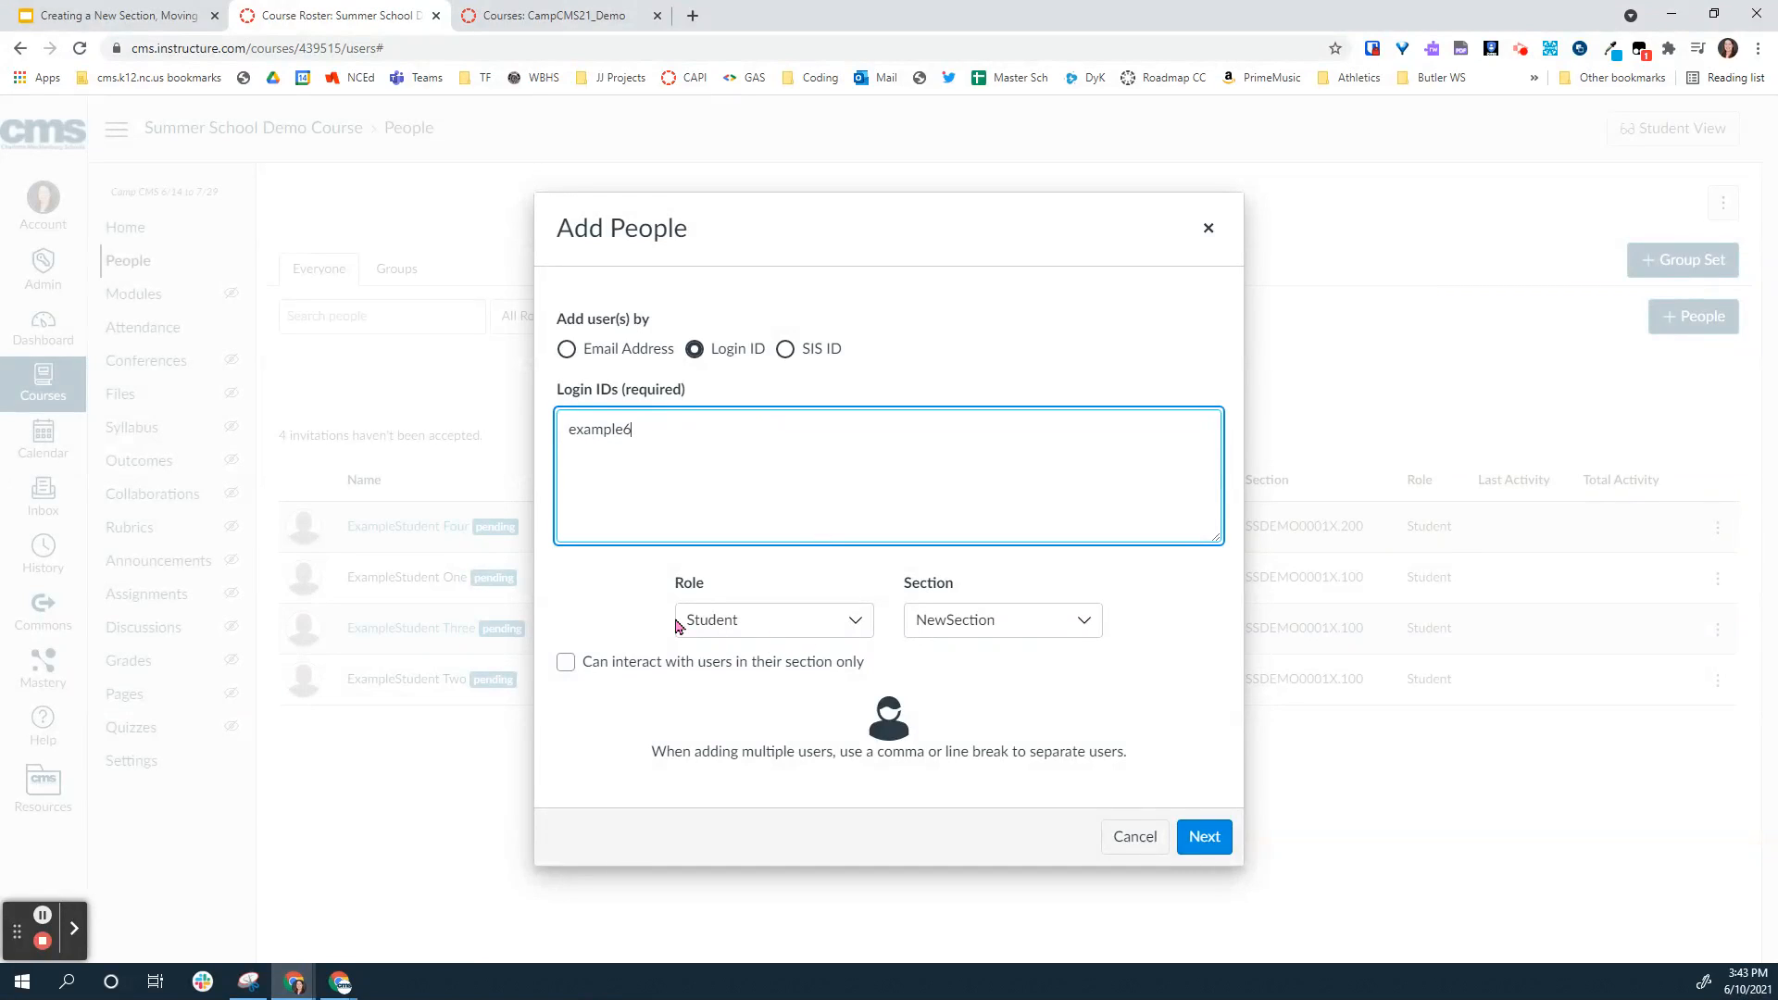
pyautogui.click(1027, 621)
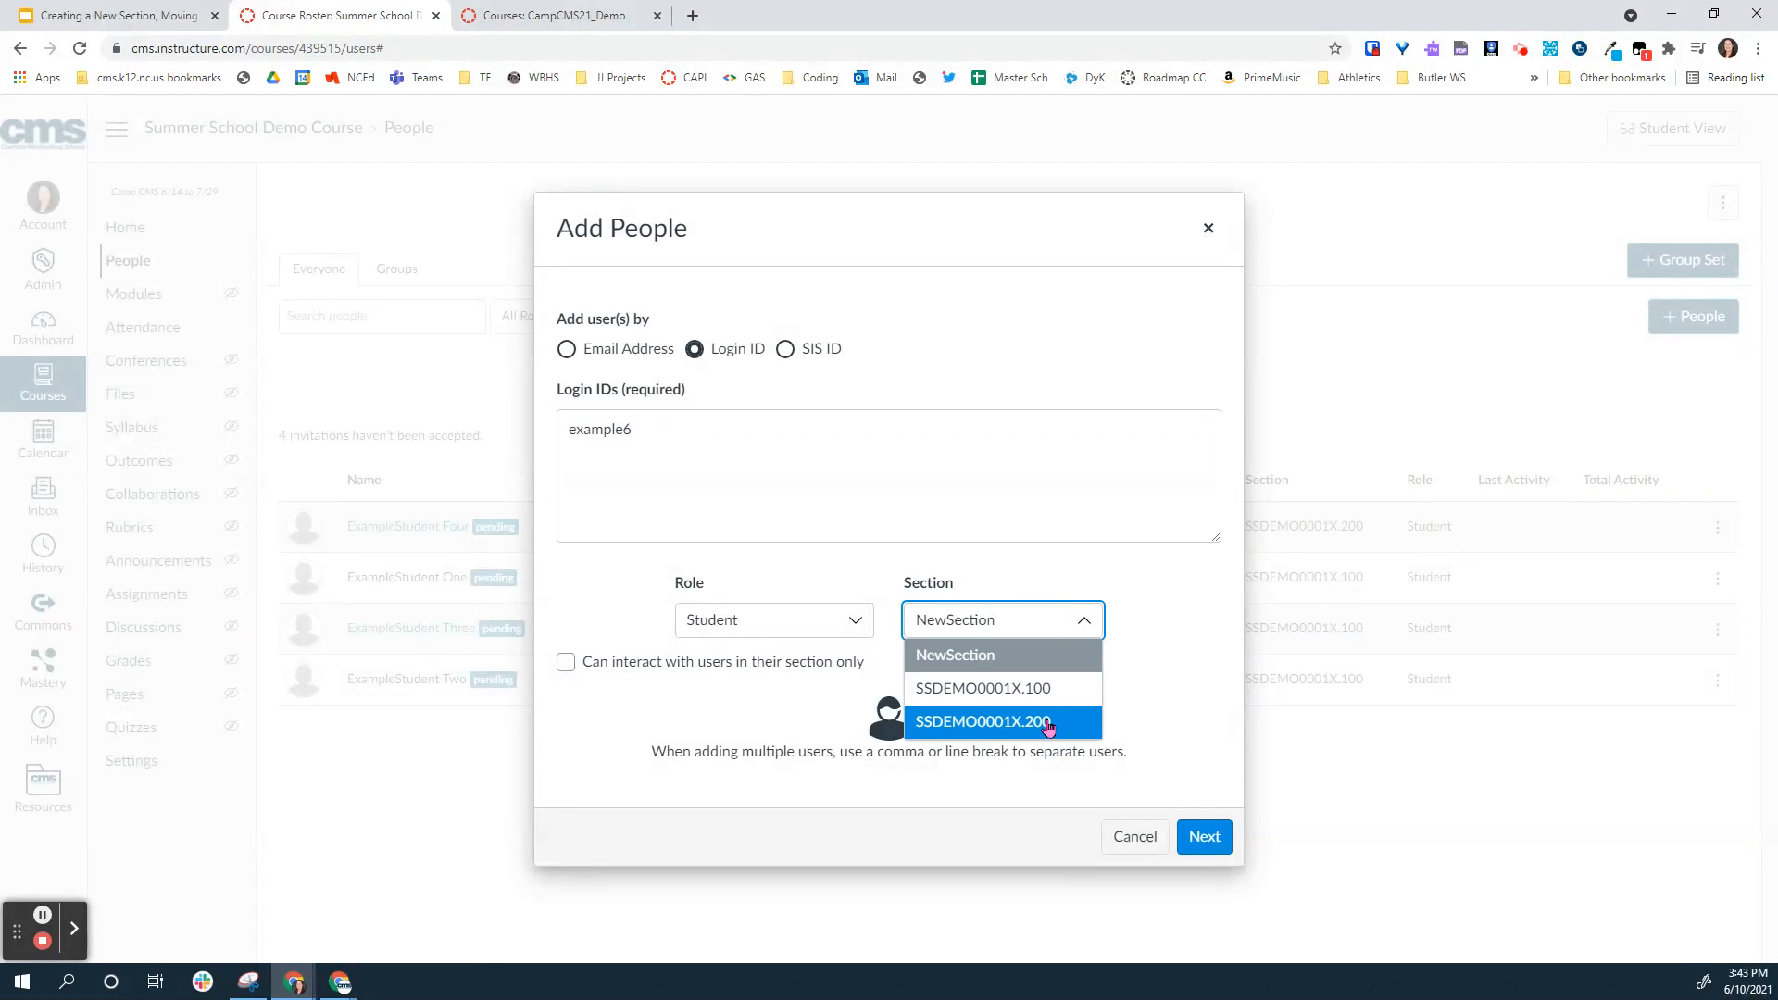
pyautogui.click(992, 652)
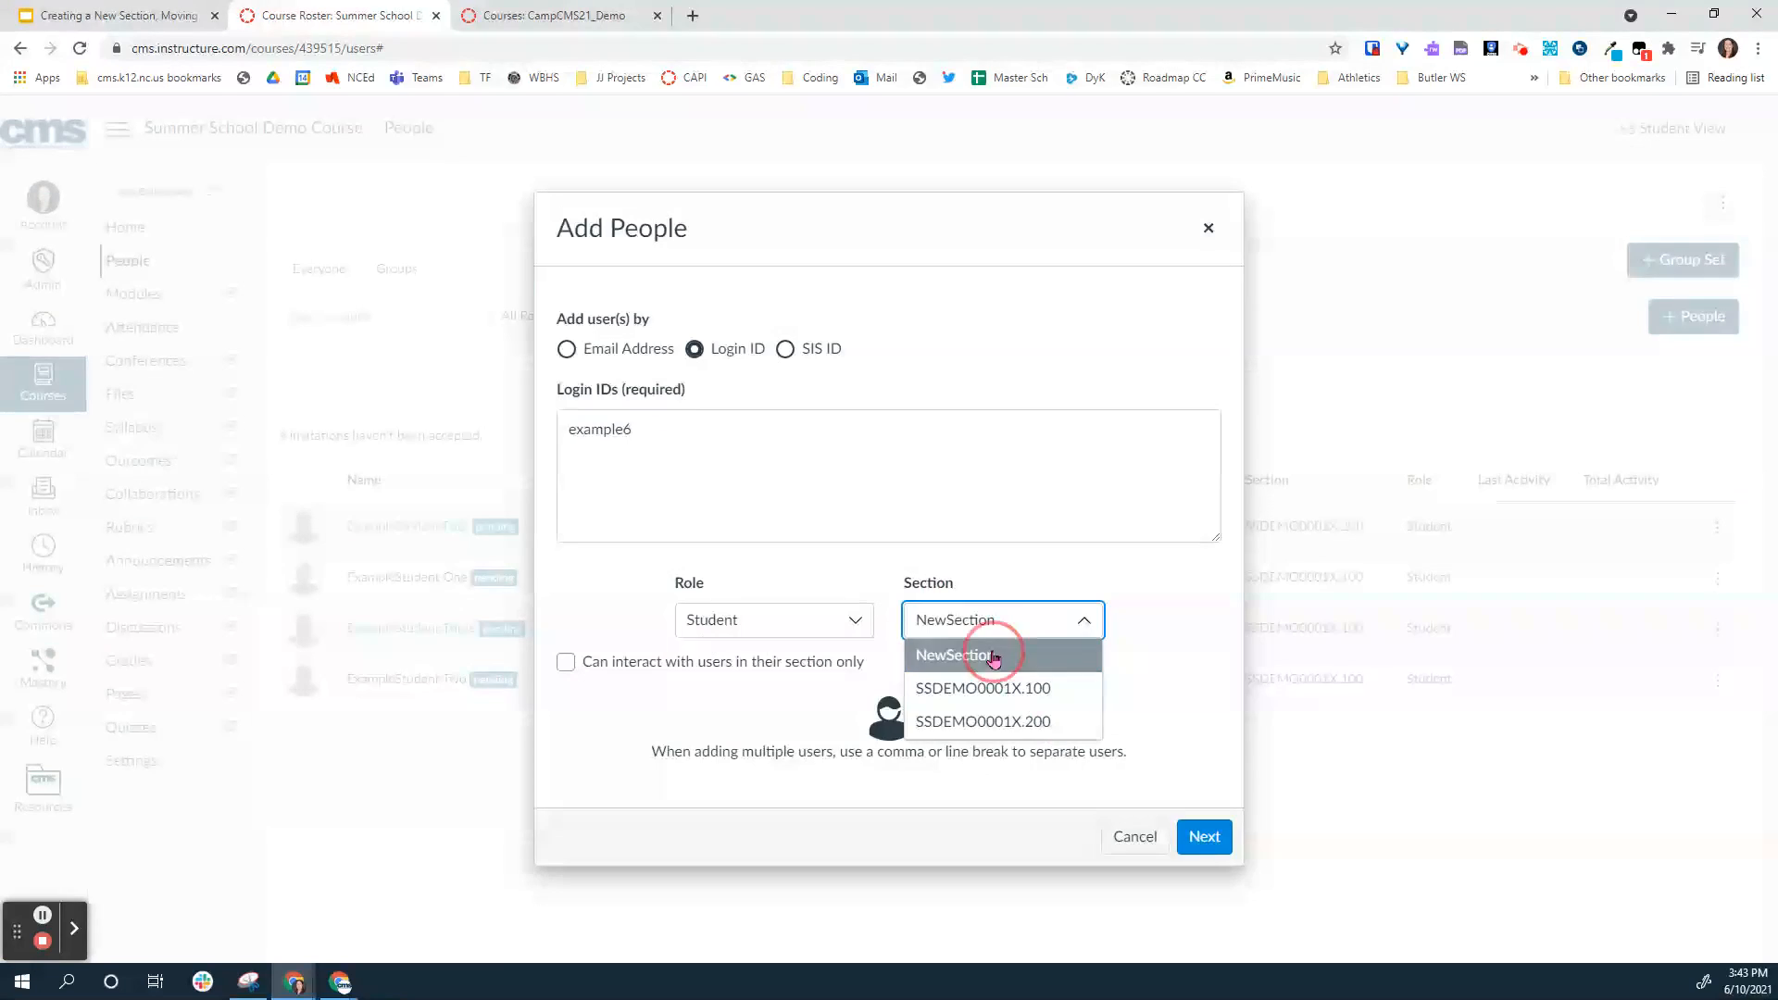
pyautogui.click(1204, 836)
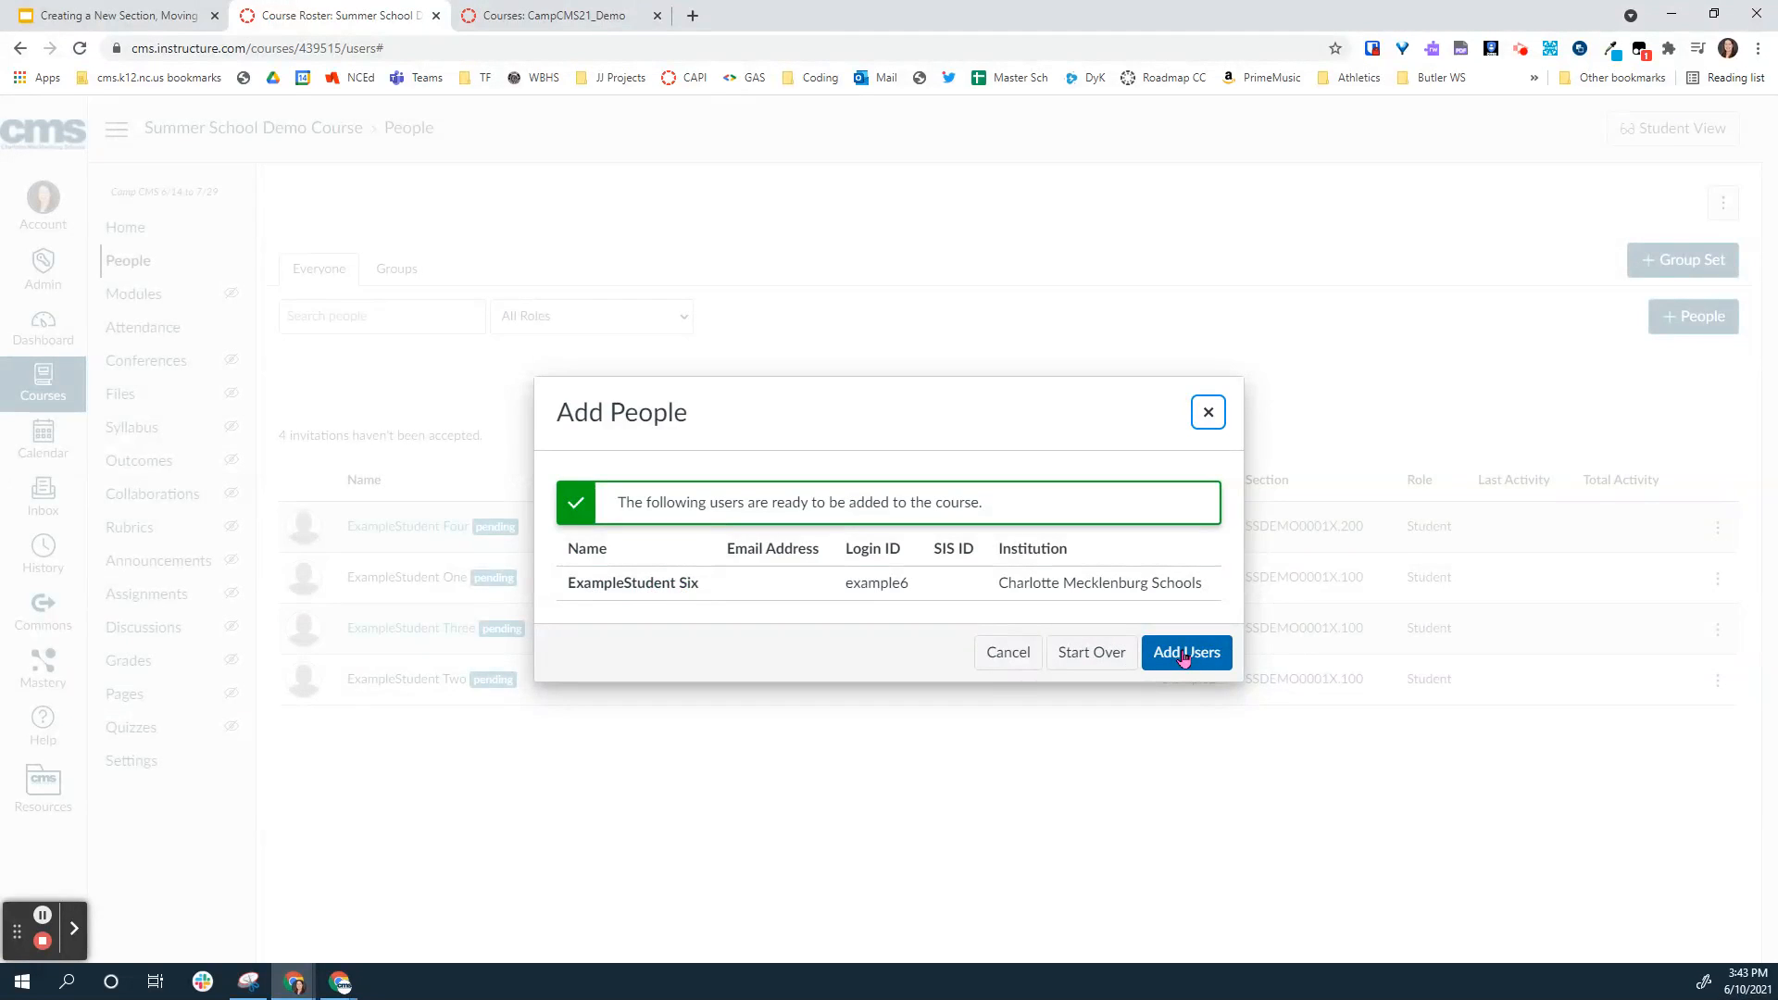
pyautogui.click(1184, 653)
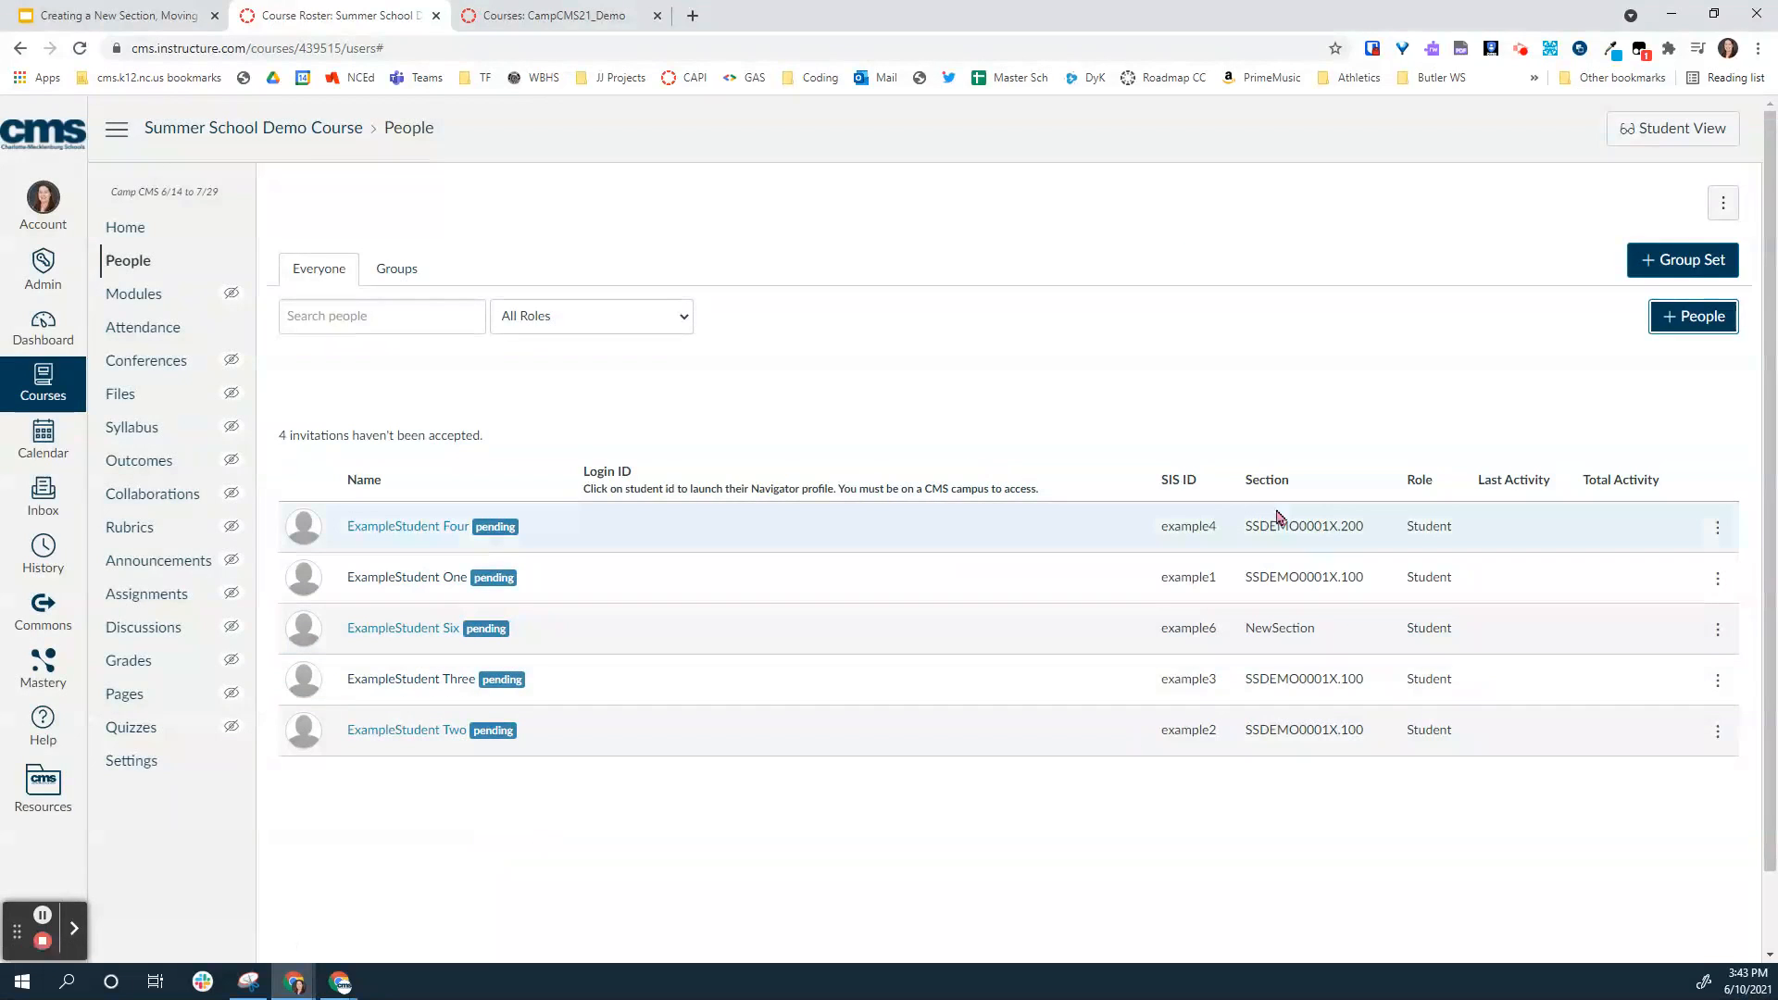
# Step: Check the roster's Section column and bring up the slide on removing a student from an old course or section
pyautogui.moveTo(1251, 478); pyautogui.dragTo(1296, 482)
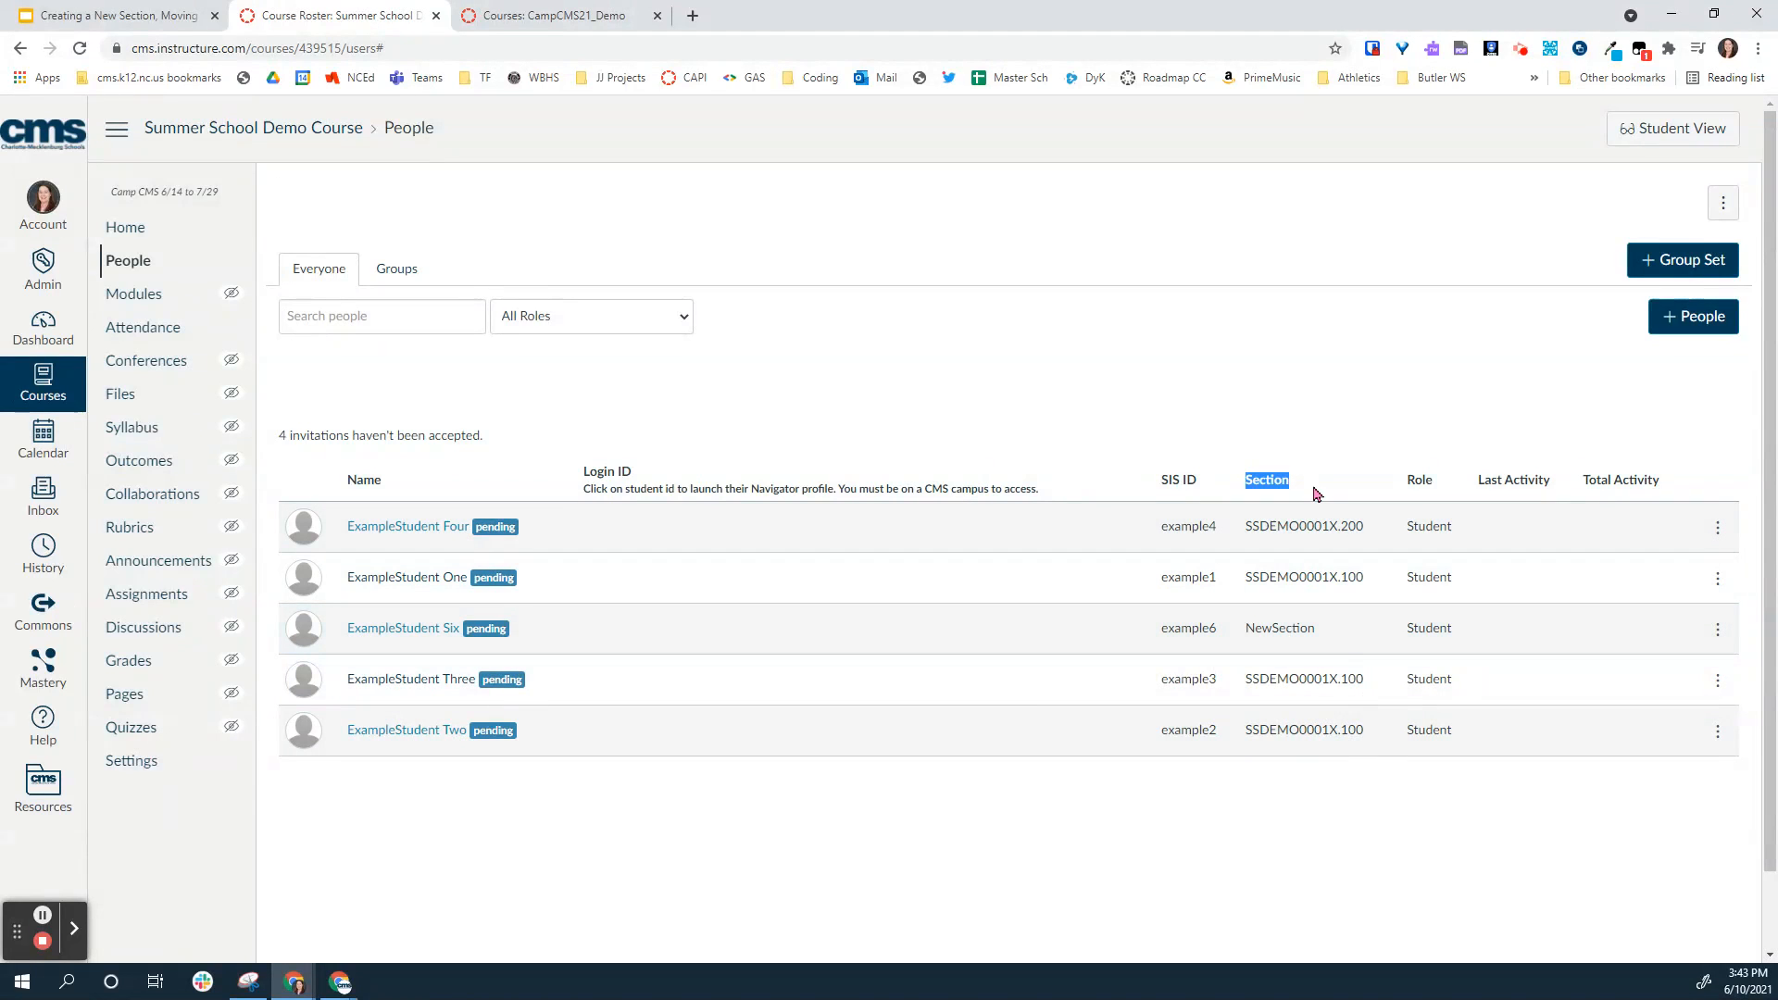
pyautogui.click(169, 13)
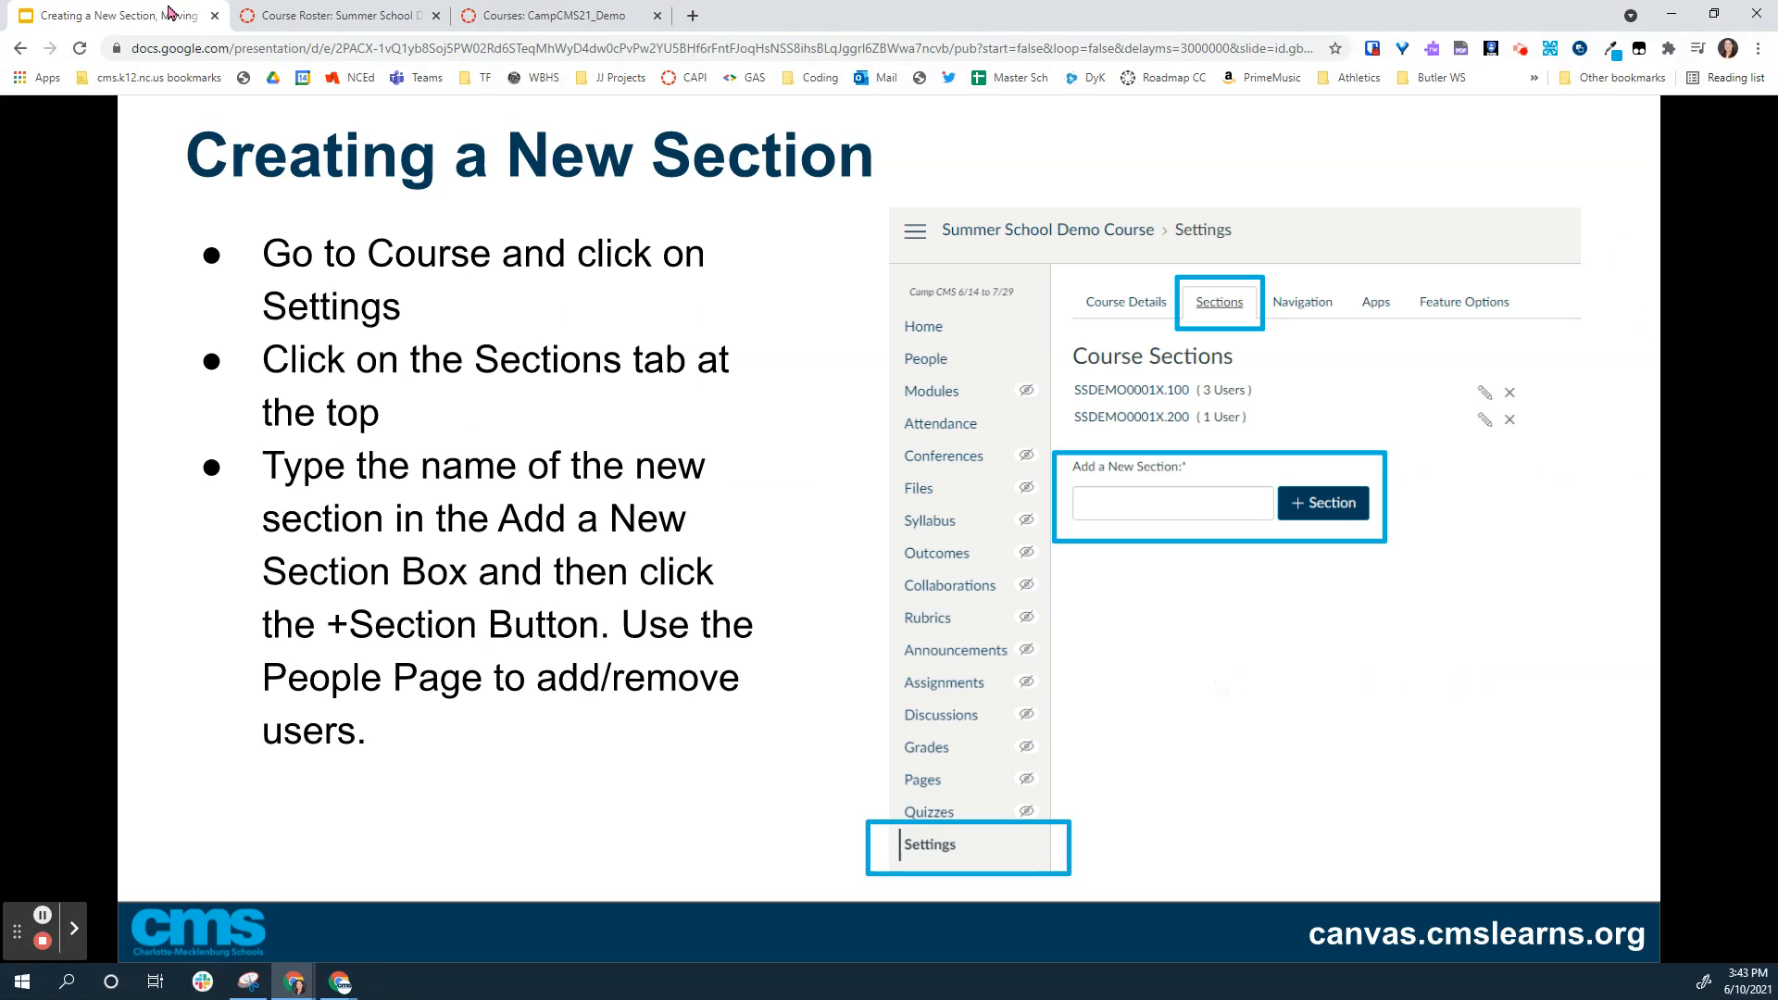
pyautogui.click(658, 572)
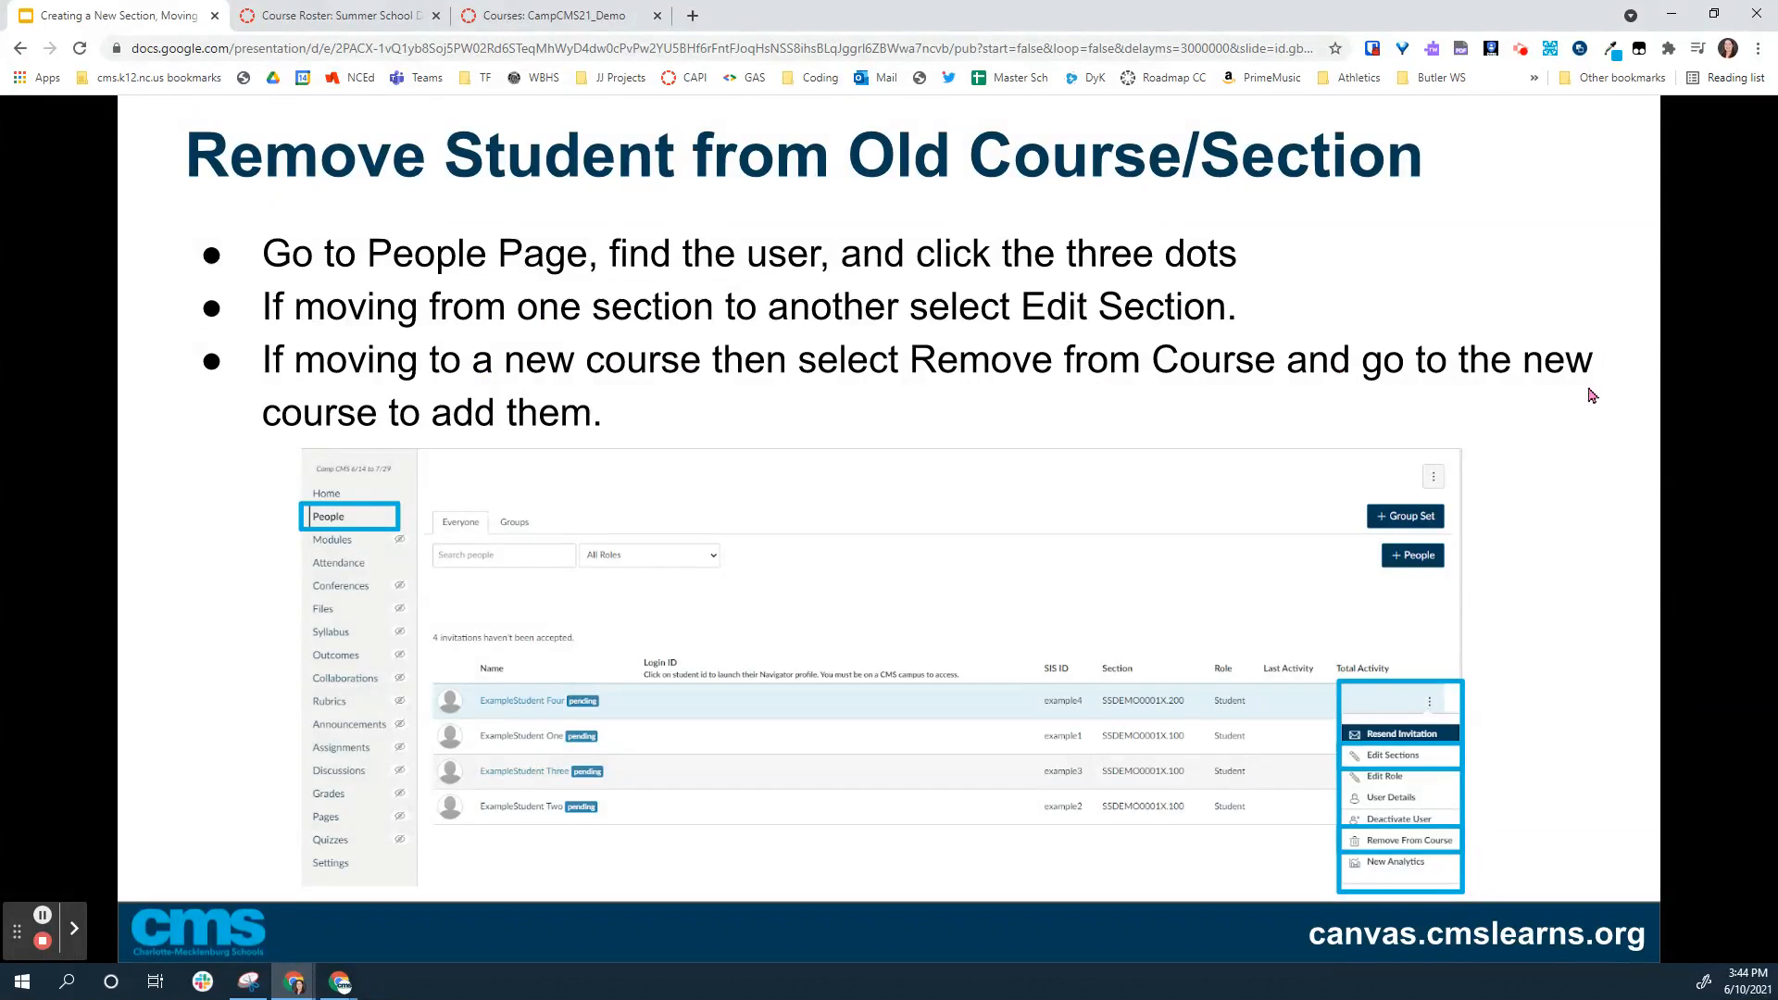
# Step: Return to the course roster and open the section enrollments of the student with SIS ID example1
pyautogui.click(325, 17)
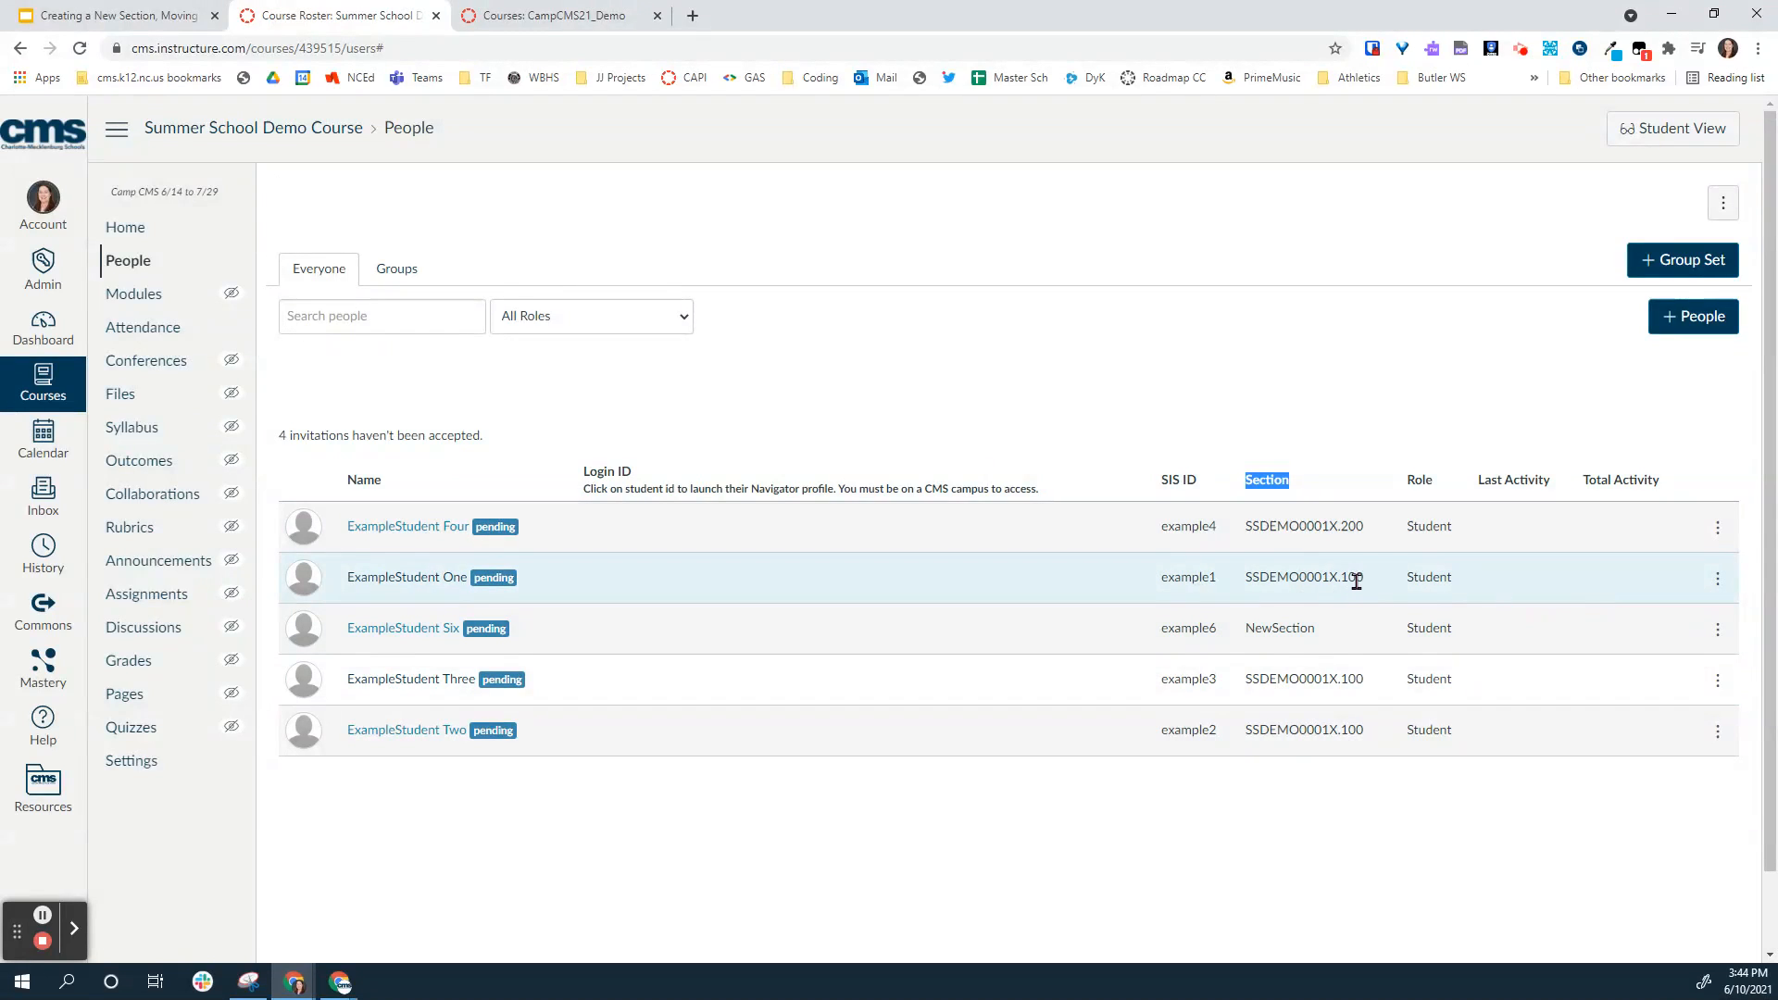
pyautogui.click(1718, 585)
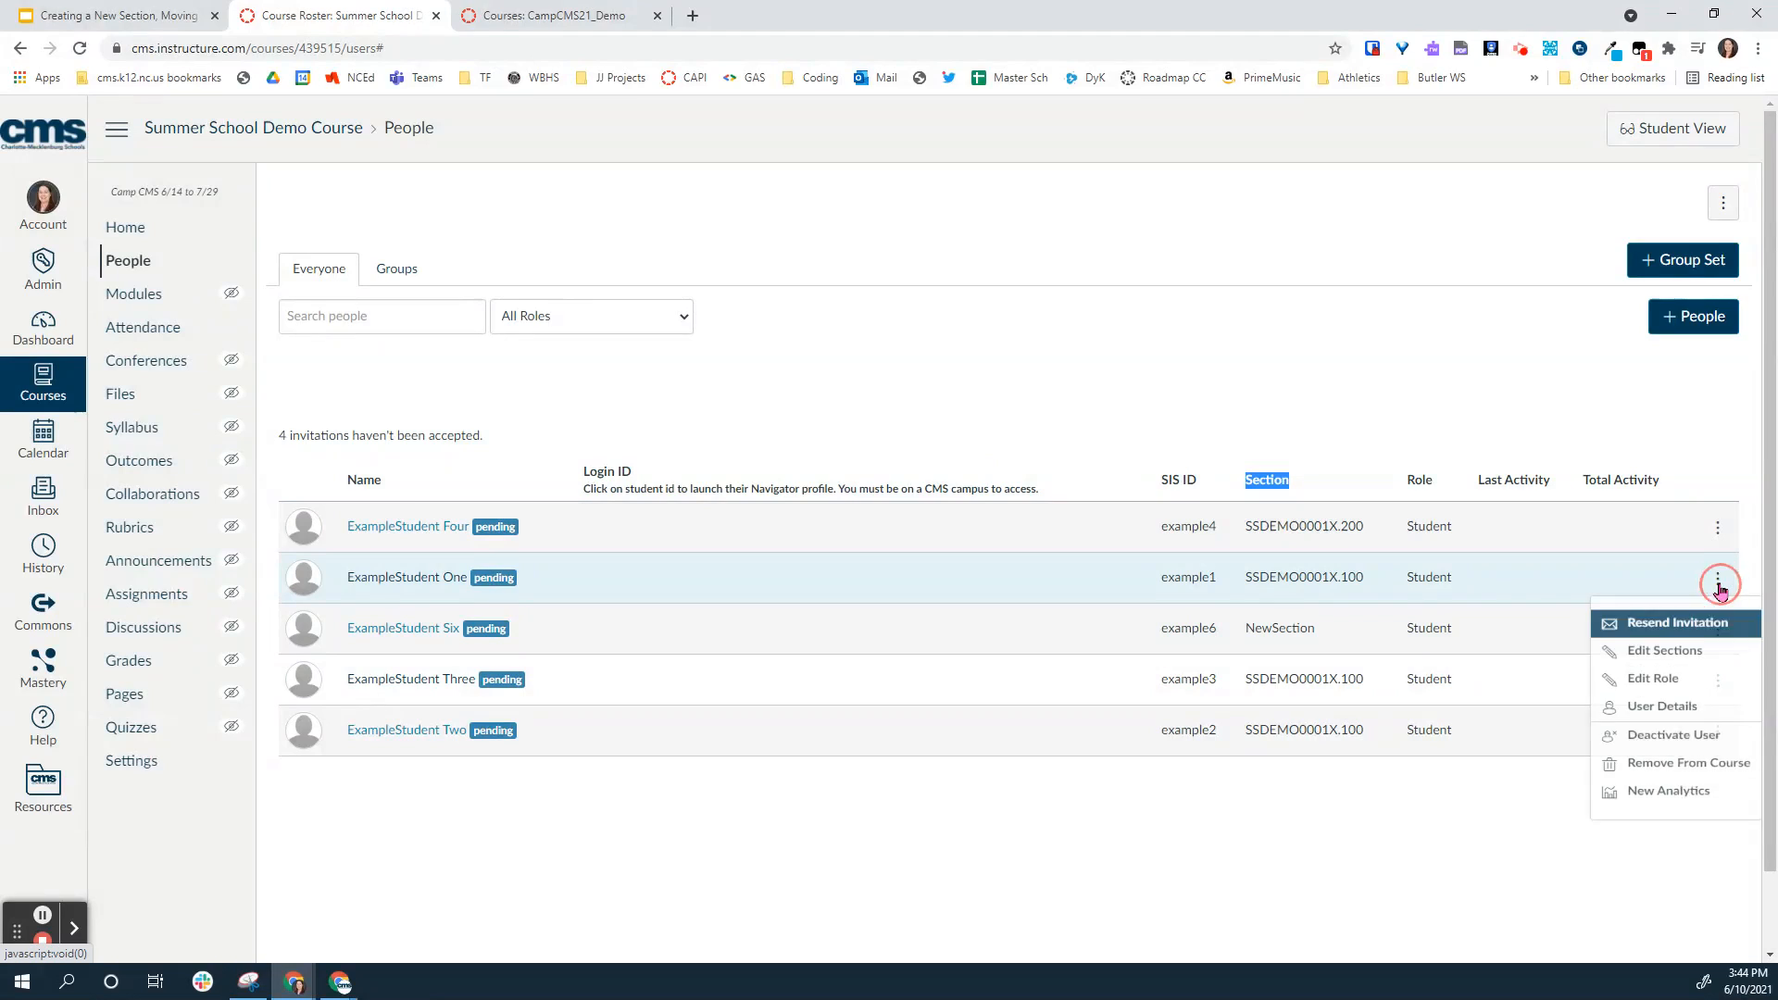
pyautogui.click(1696, 659)
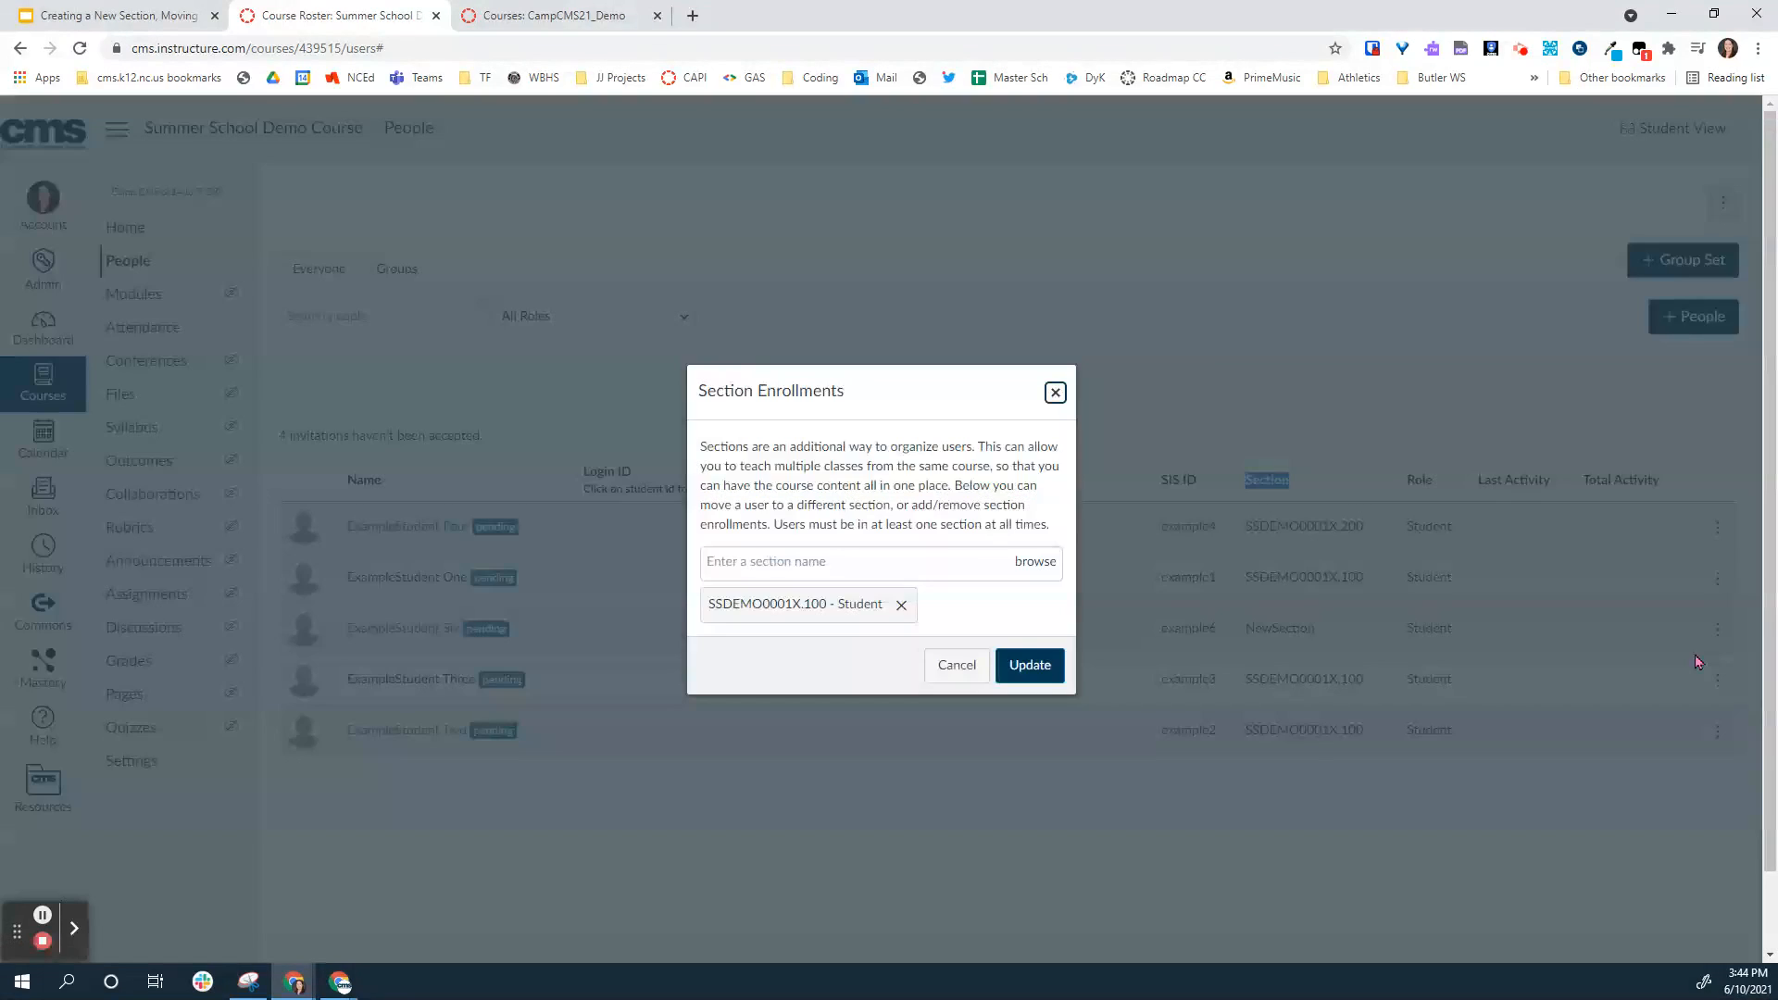
pyautogui.click(902, 605)
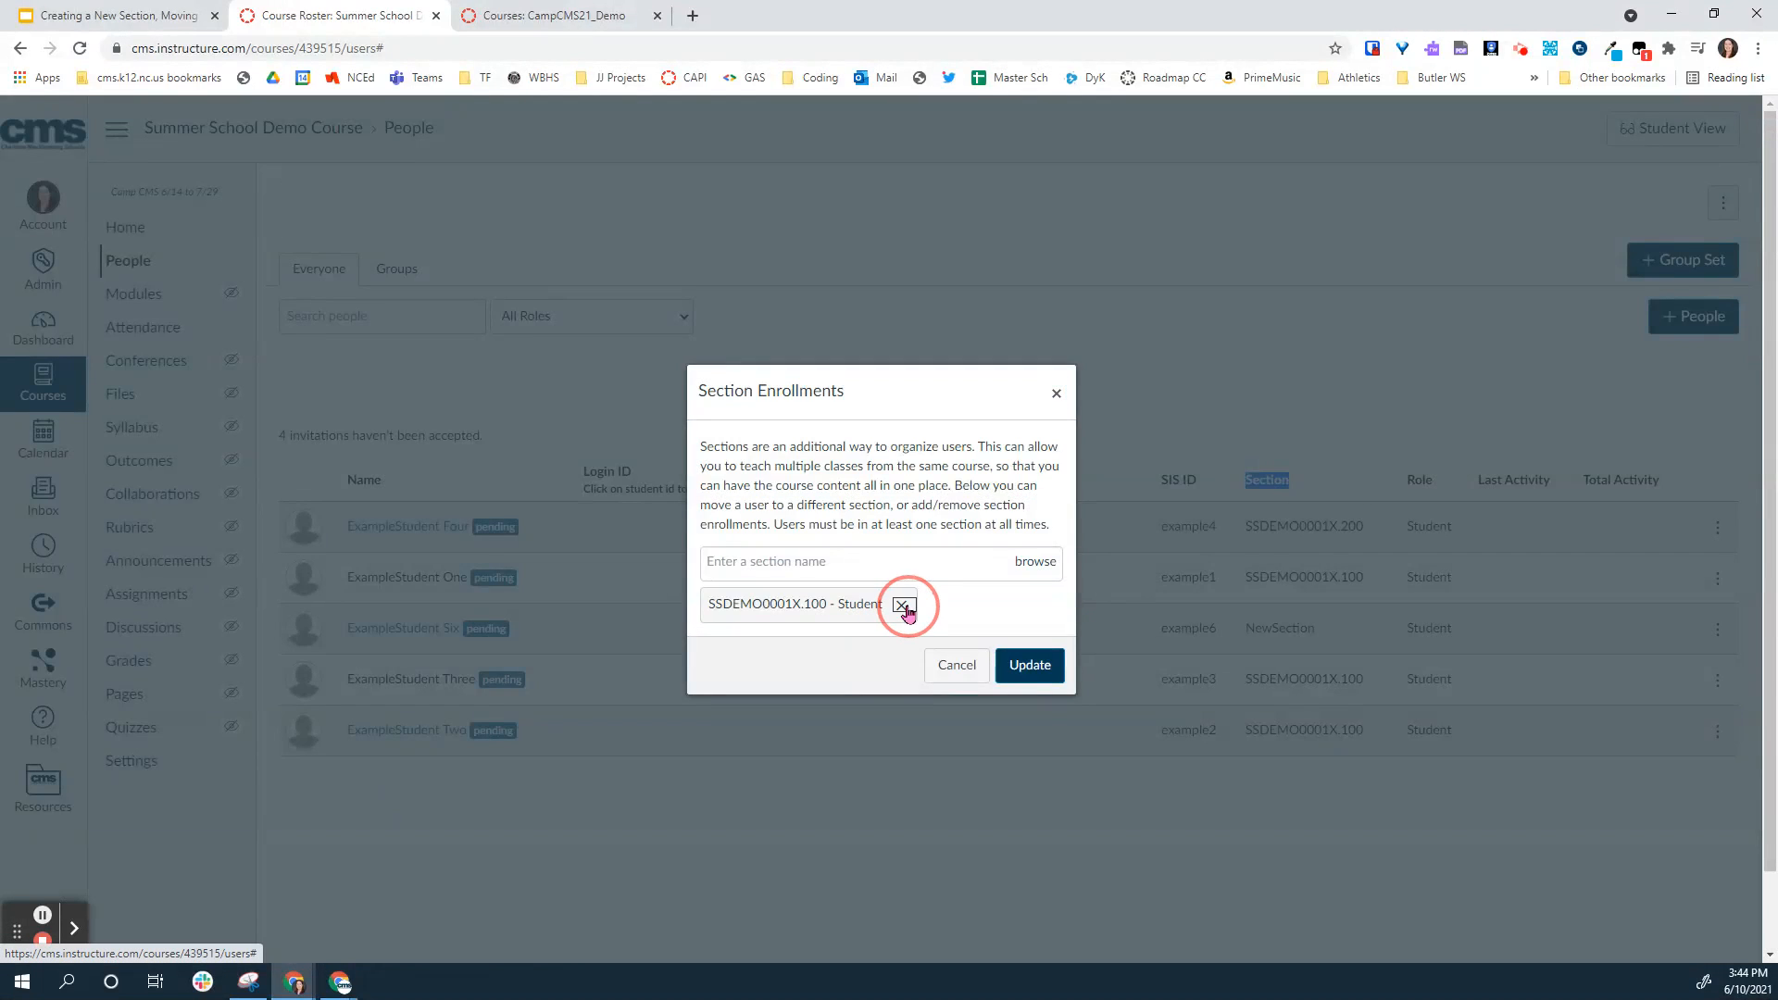
pyautogui.click(1035, 562)
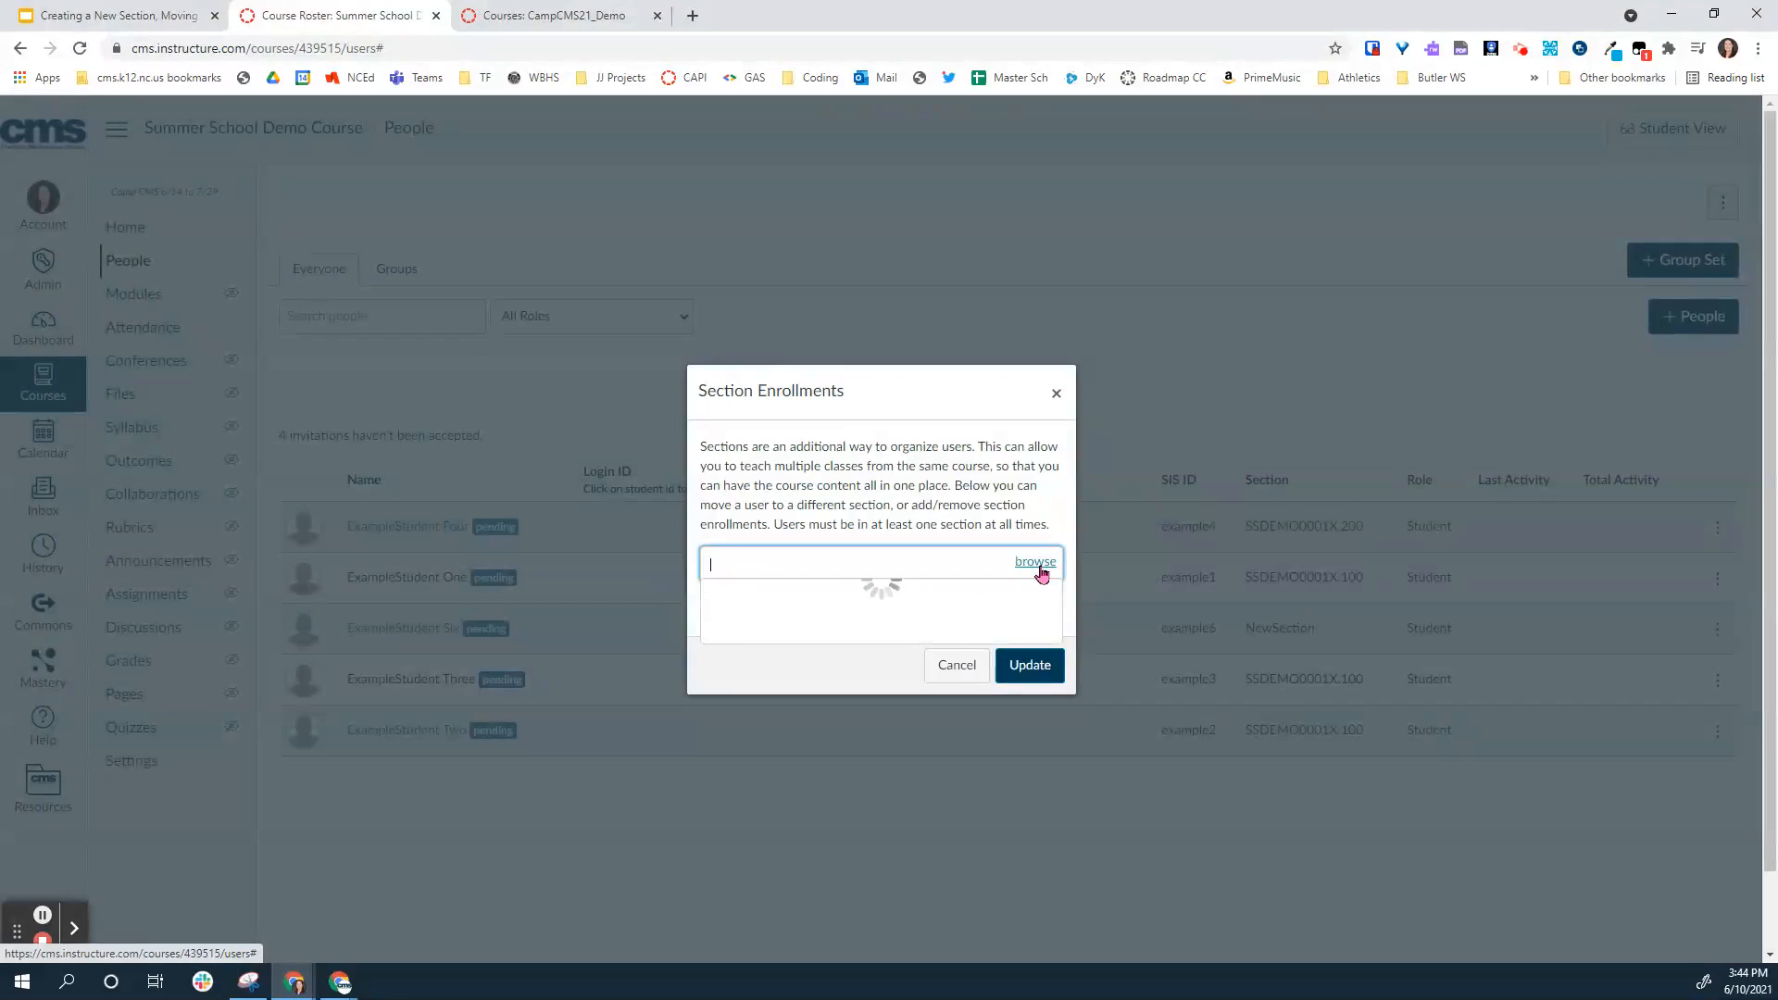
pyautogui.click(894, 633)
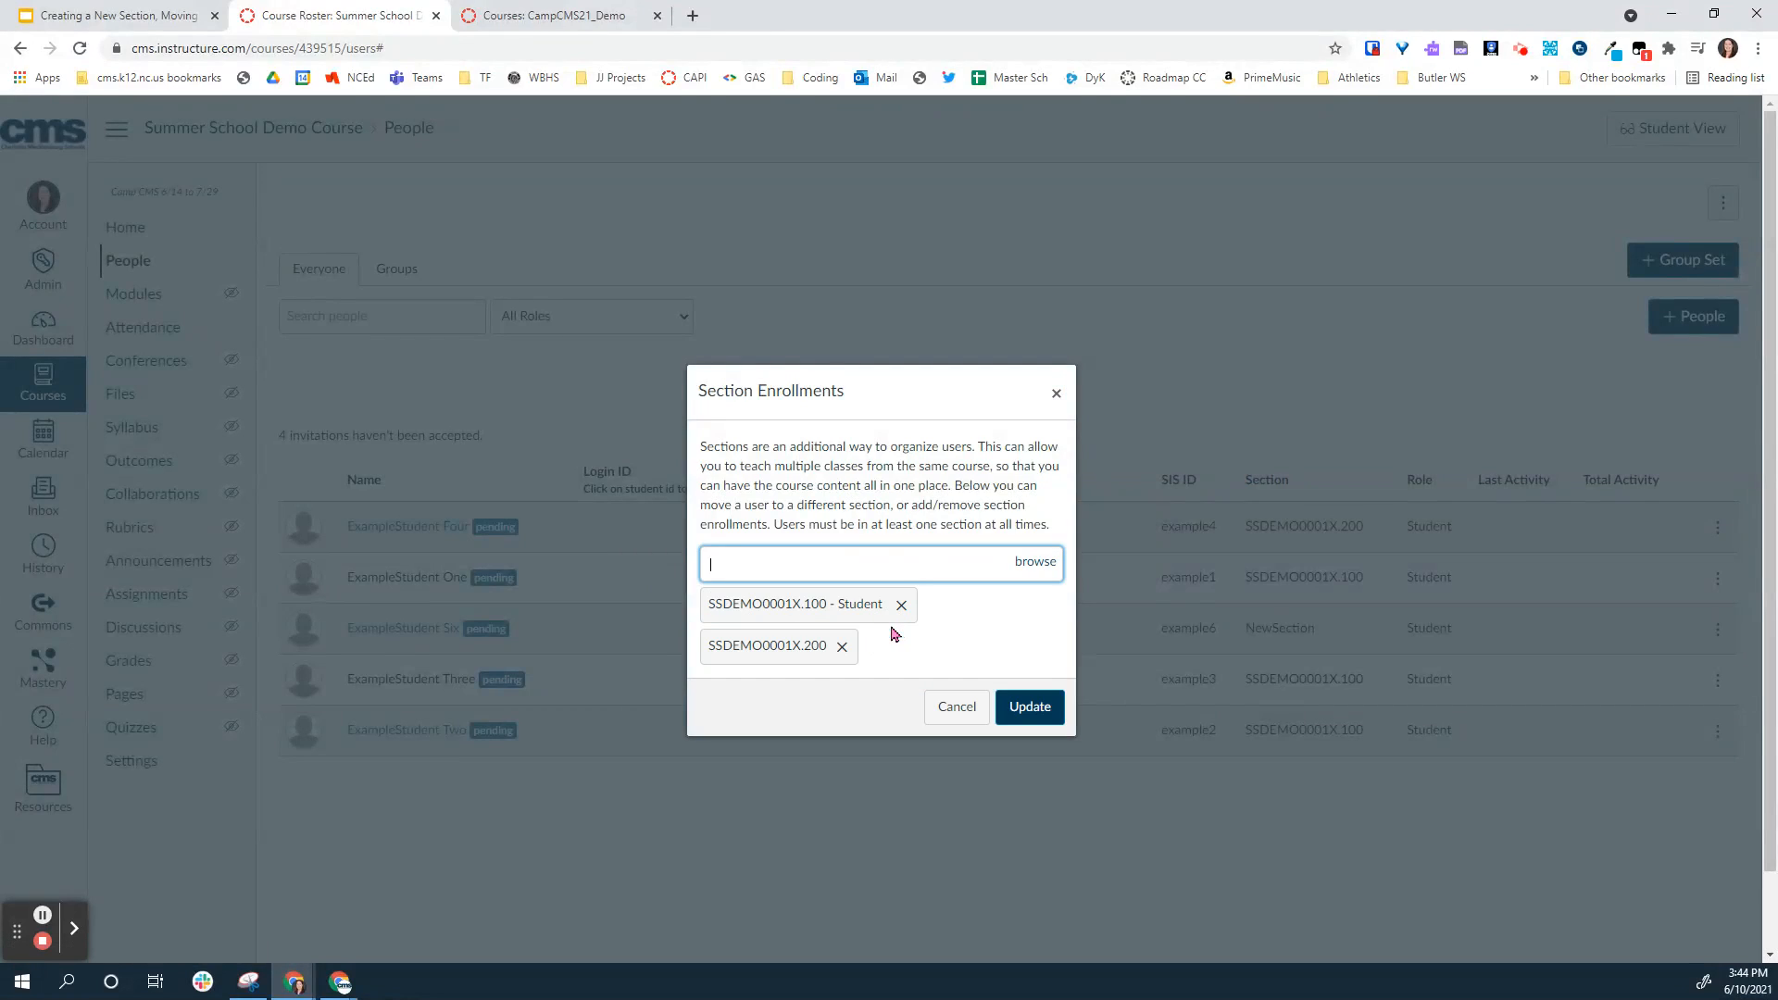
pyautogui.click(845, 648)
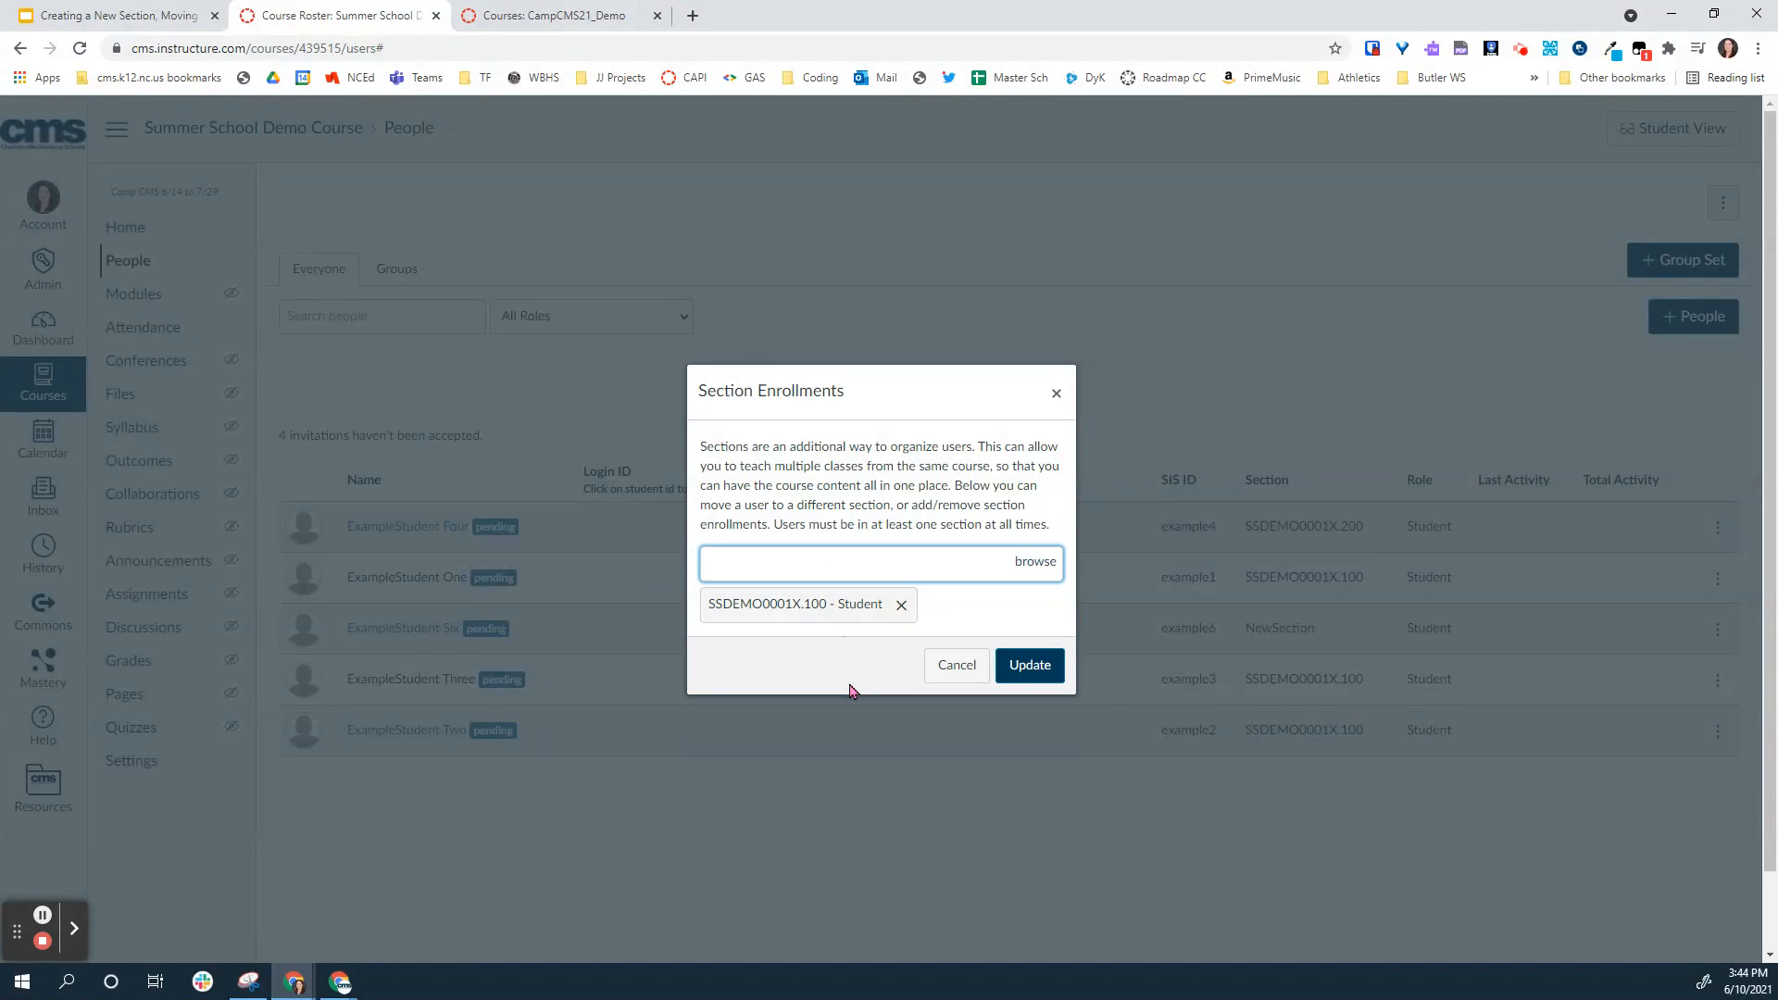
# Step: Move the student from section SSDEMO0001X.100 to section SSDEMO0001X.200 and save the enrollment
pyautogui.click(1037, 562)
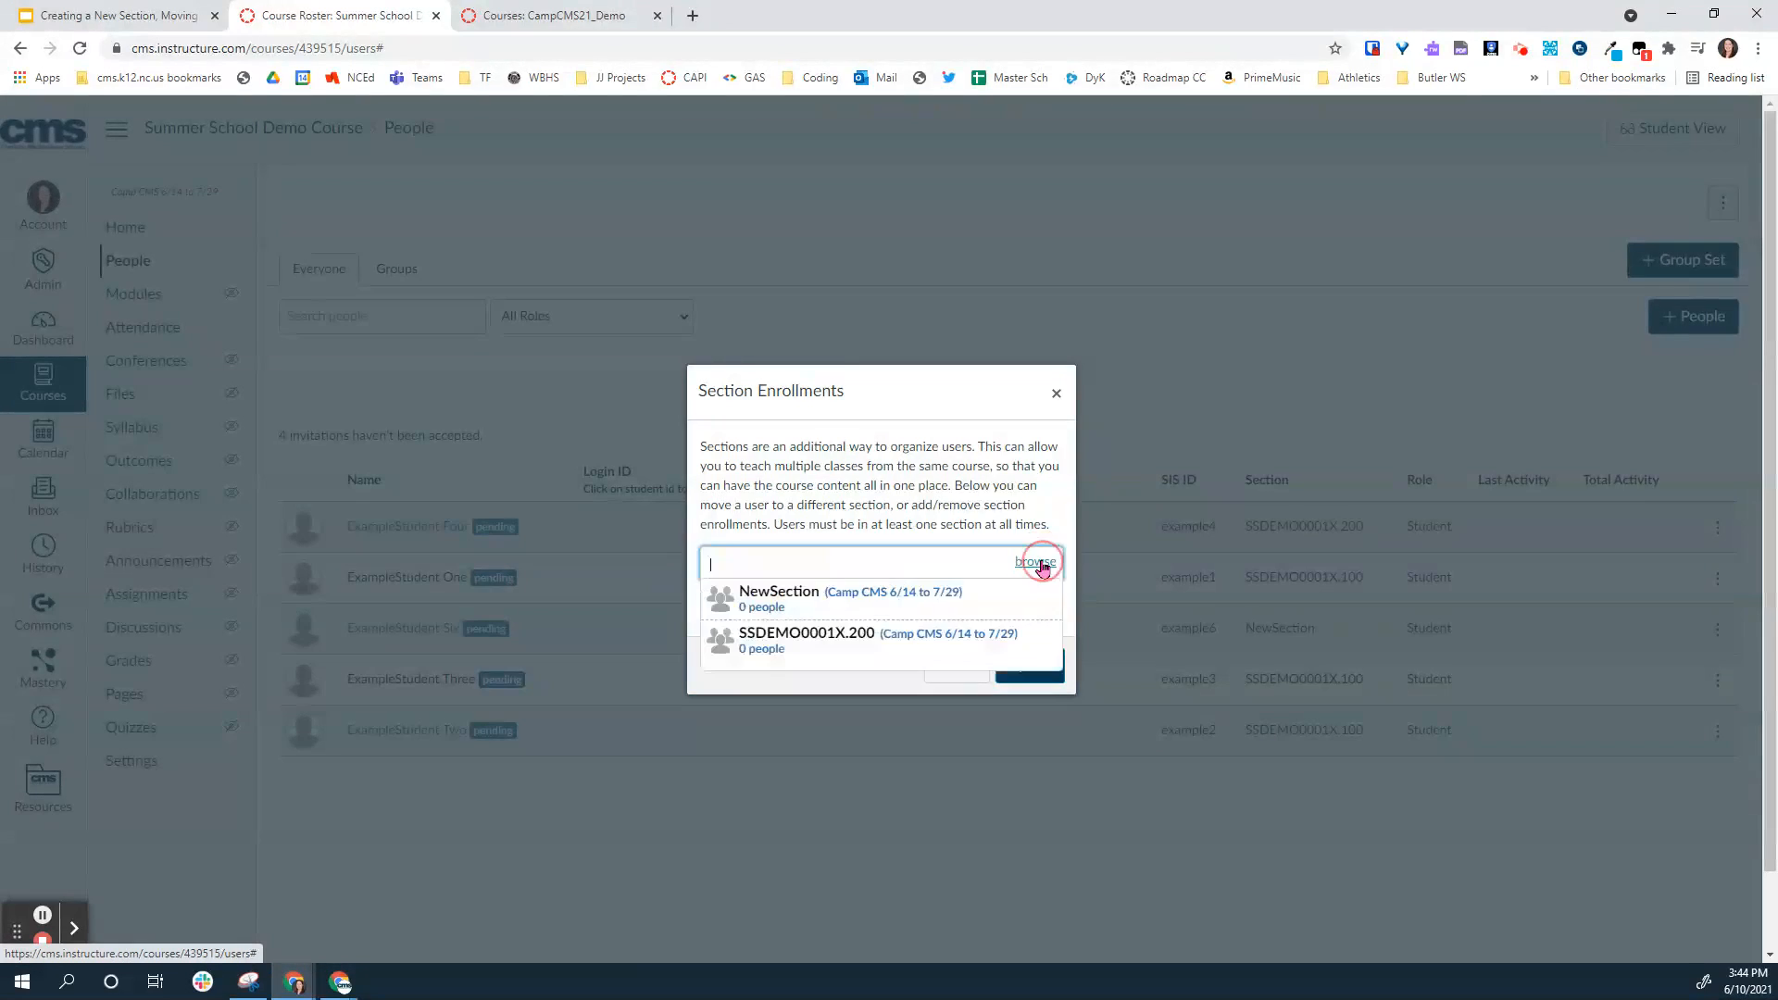
pyautogui.click(893, 636)
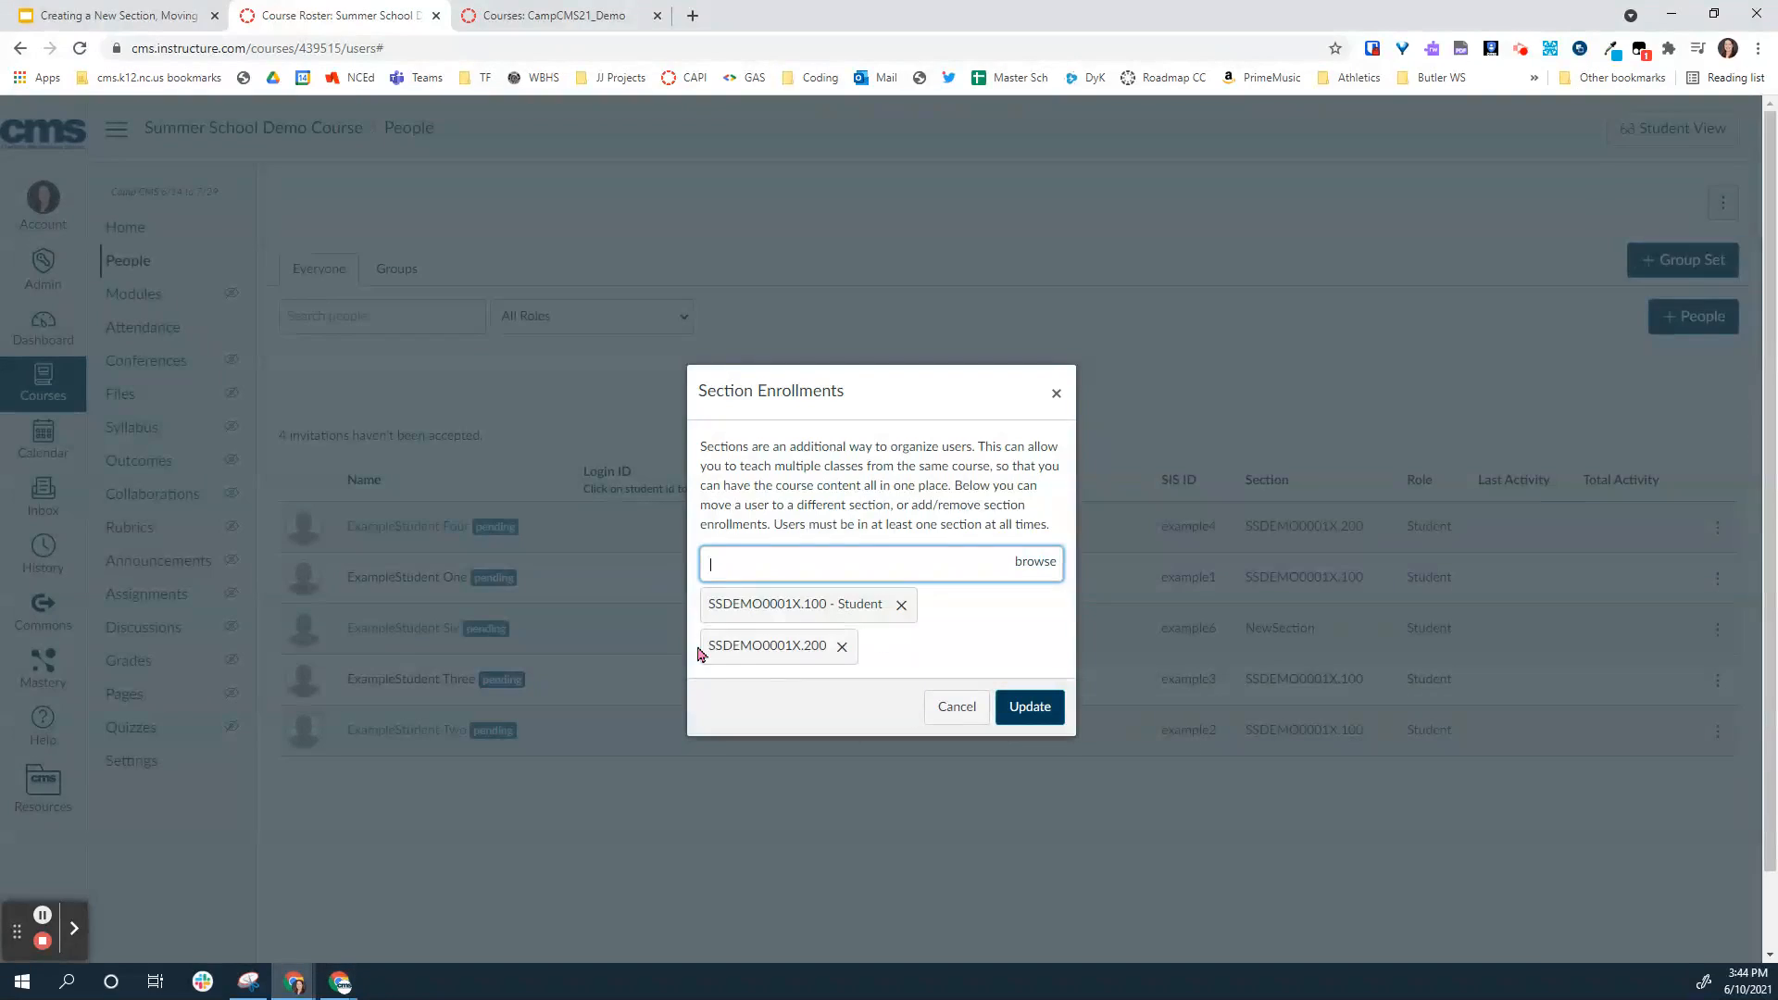
pyautogui.click(901, 605)
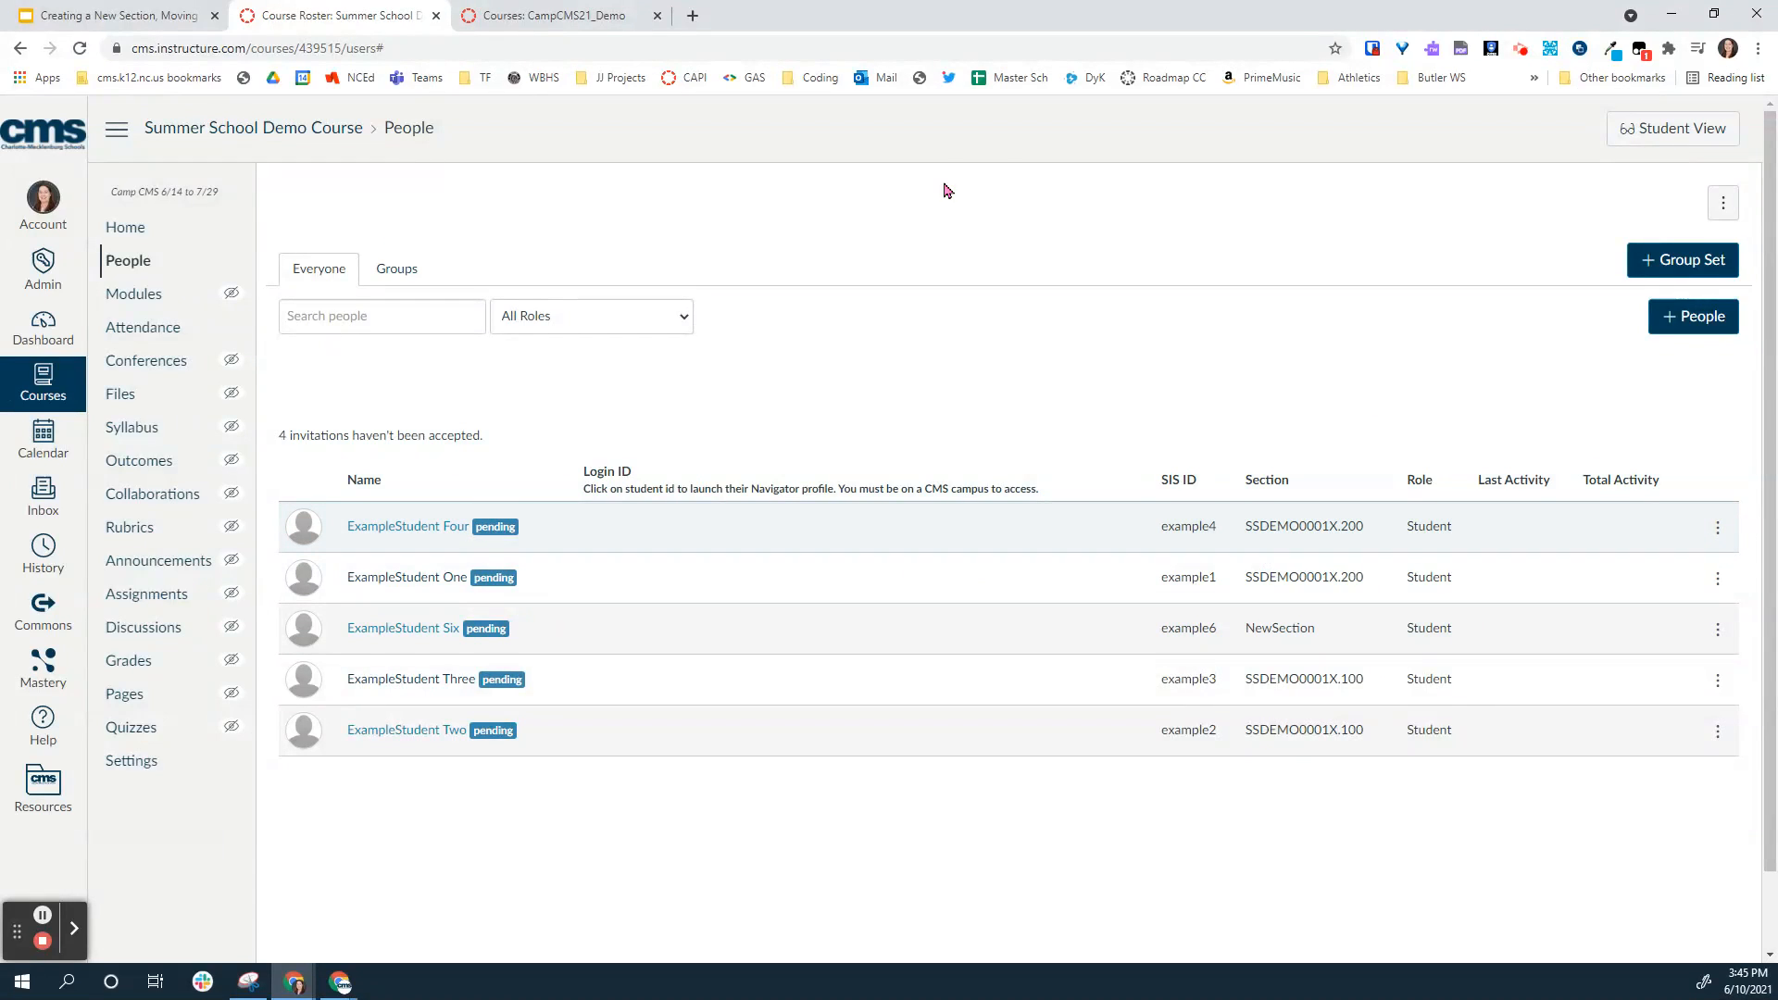
# Step: Remove the student with SIS ID example3 from the course
pyautogui.click(121, 20)
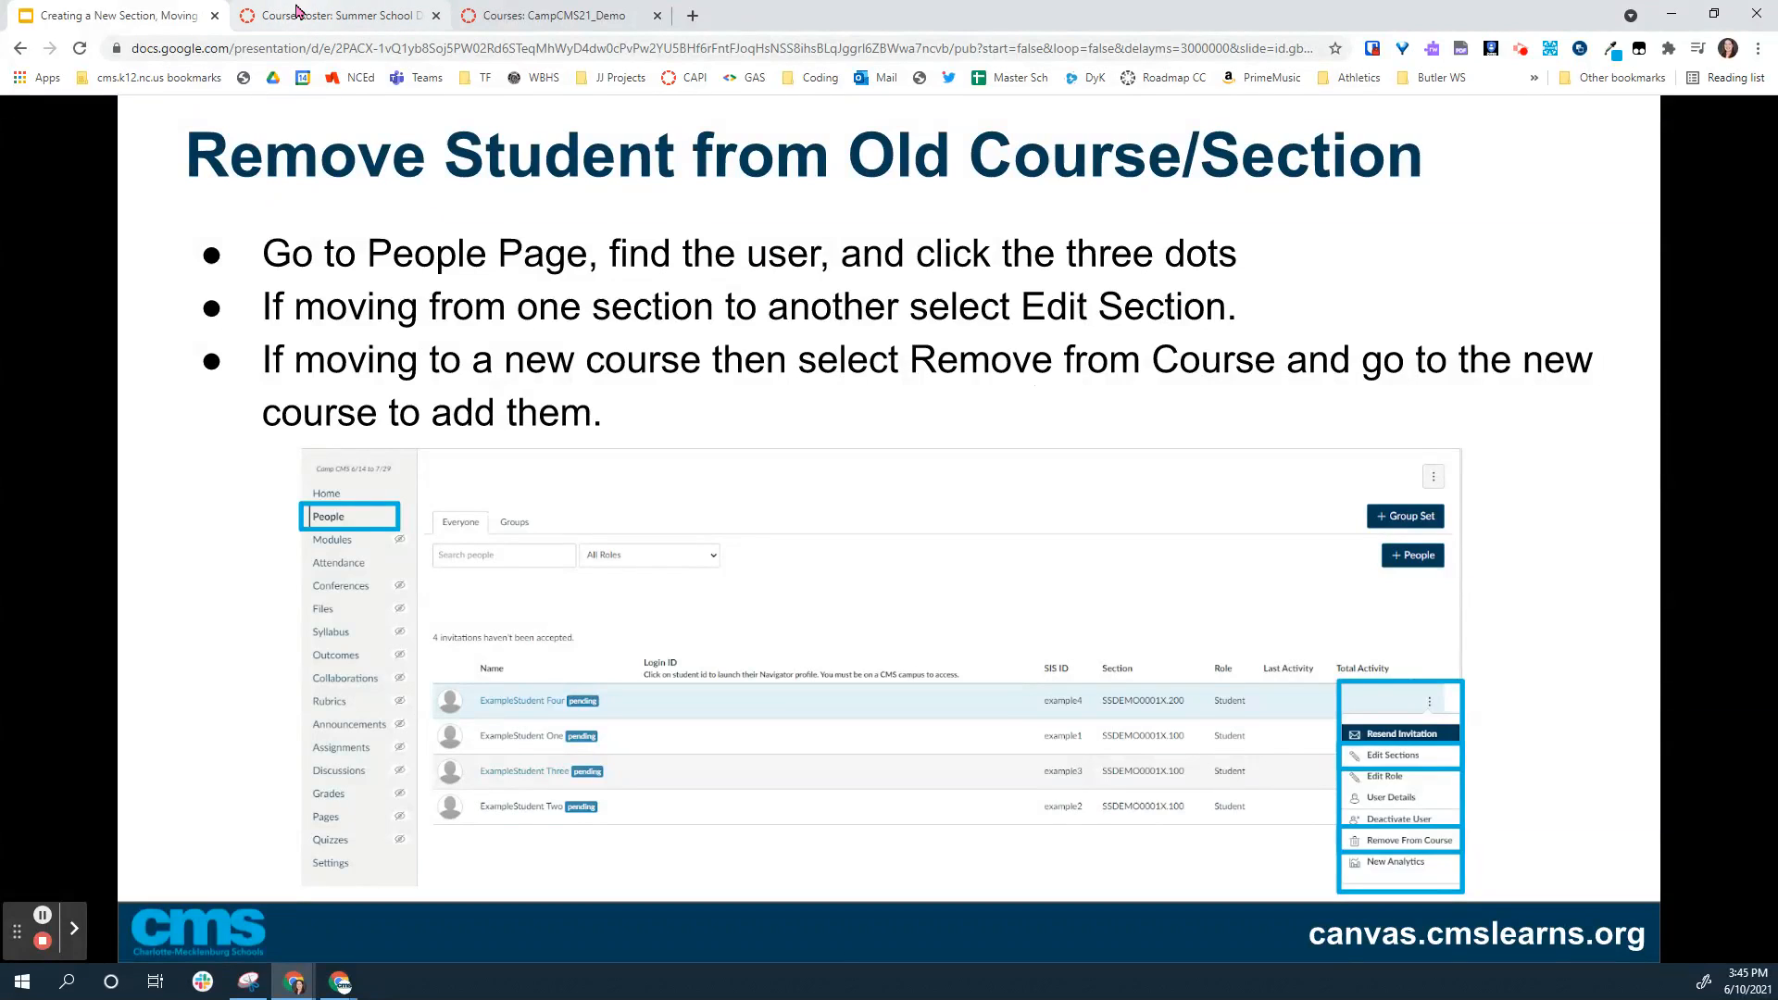
pyautogui.click(250, 14)
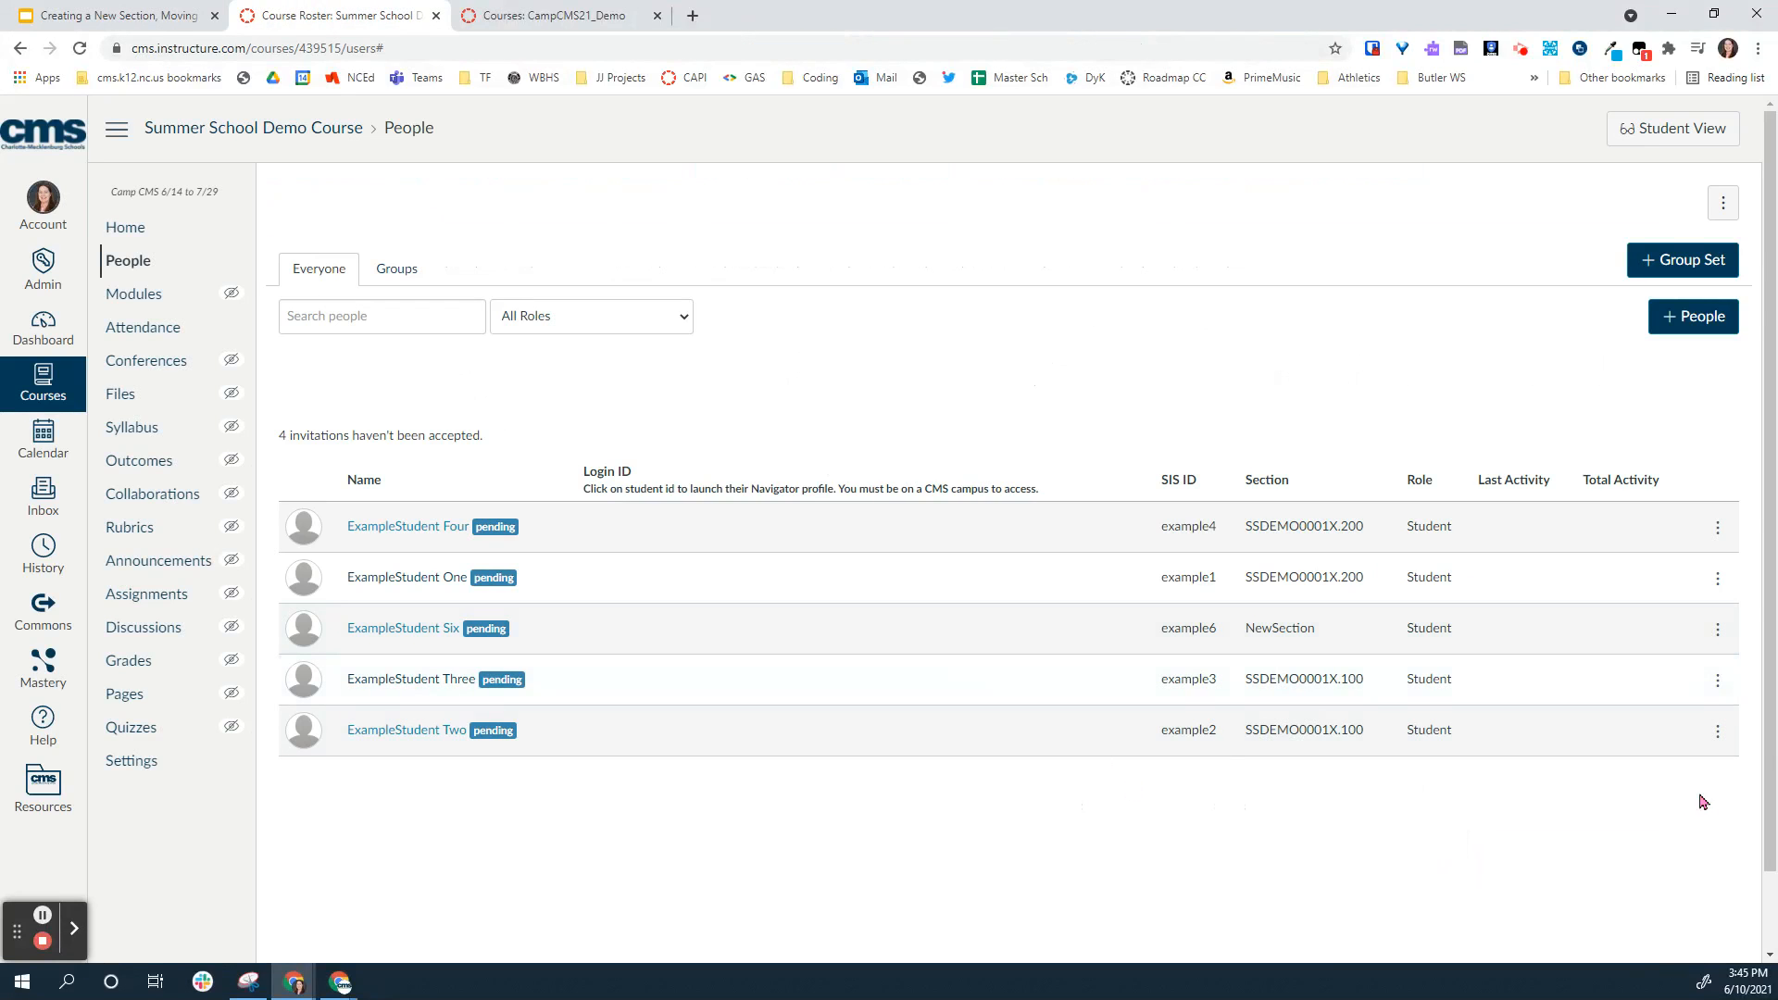
pyautogui.click(1719, 736)
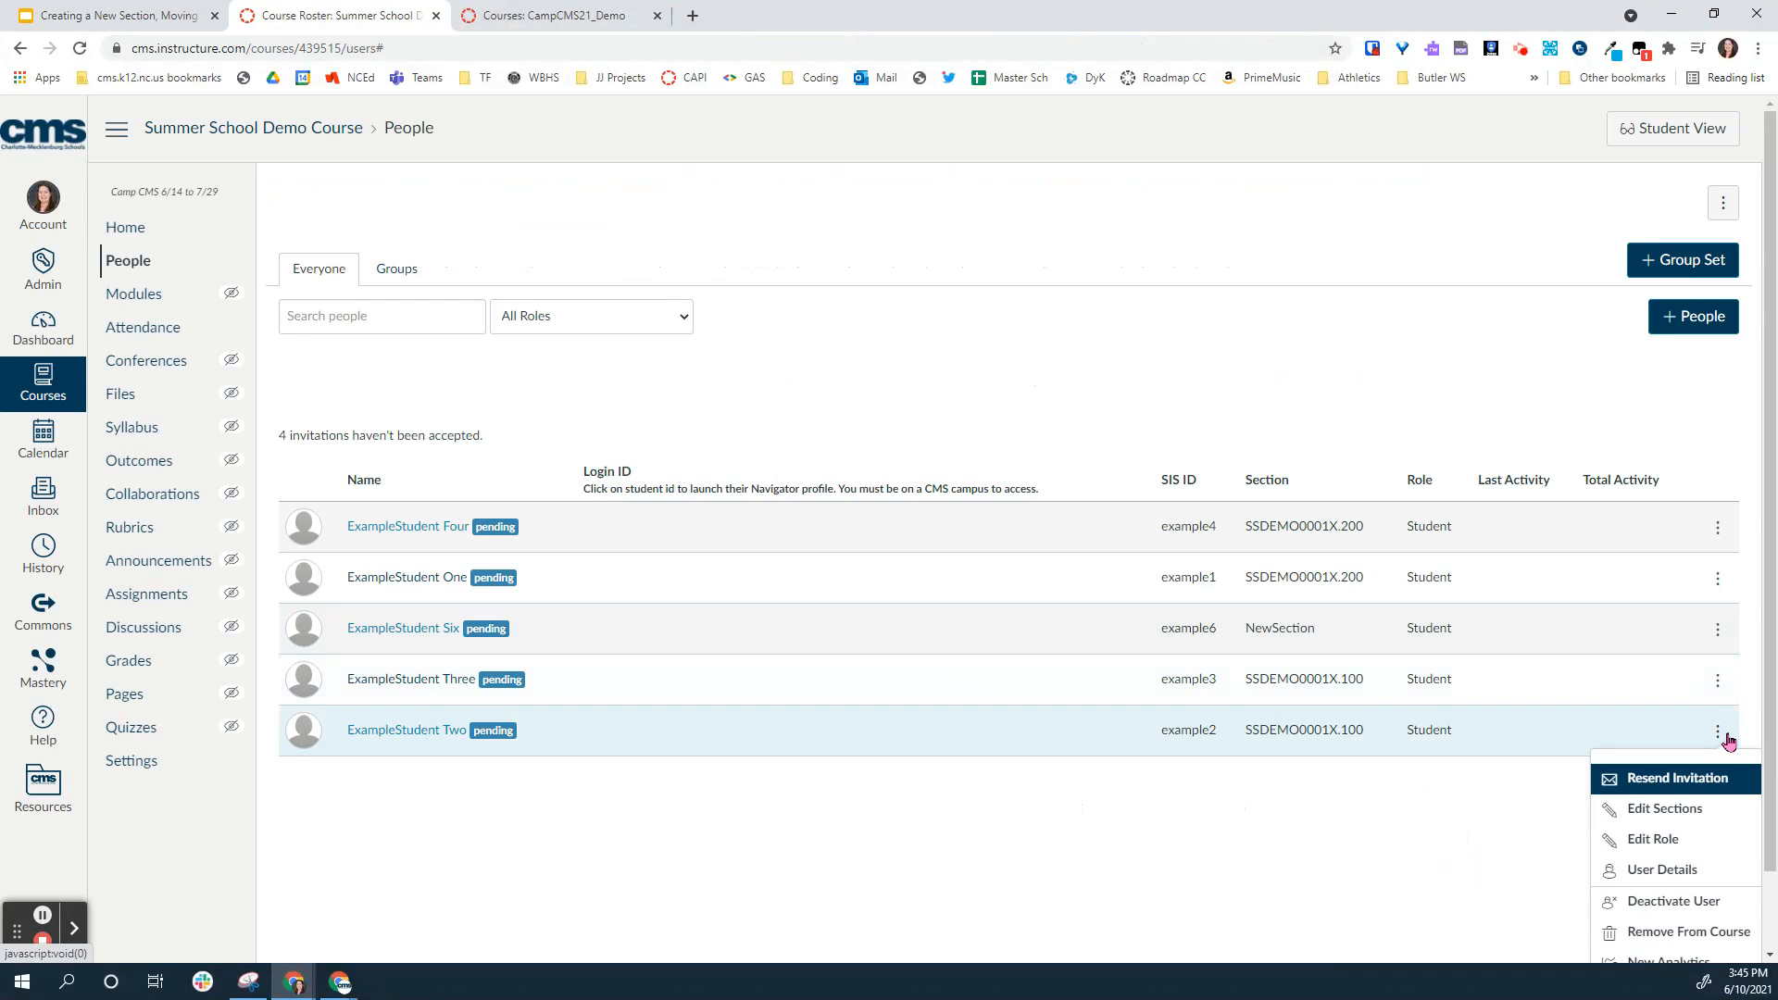
pyautogui.click(1719, 680)
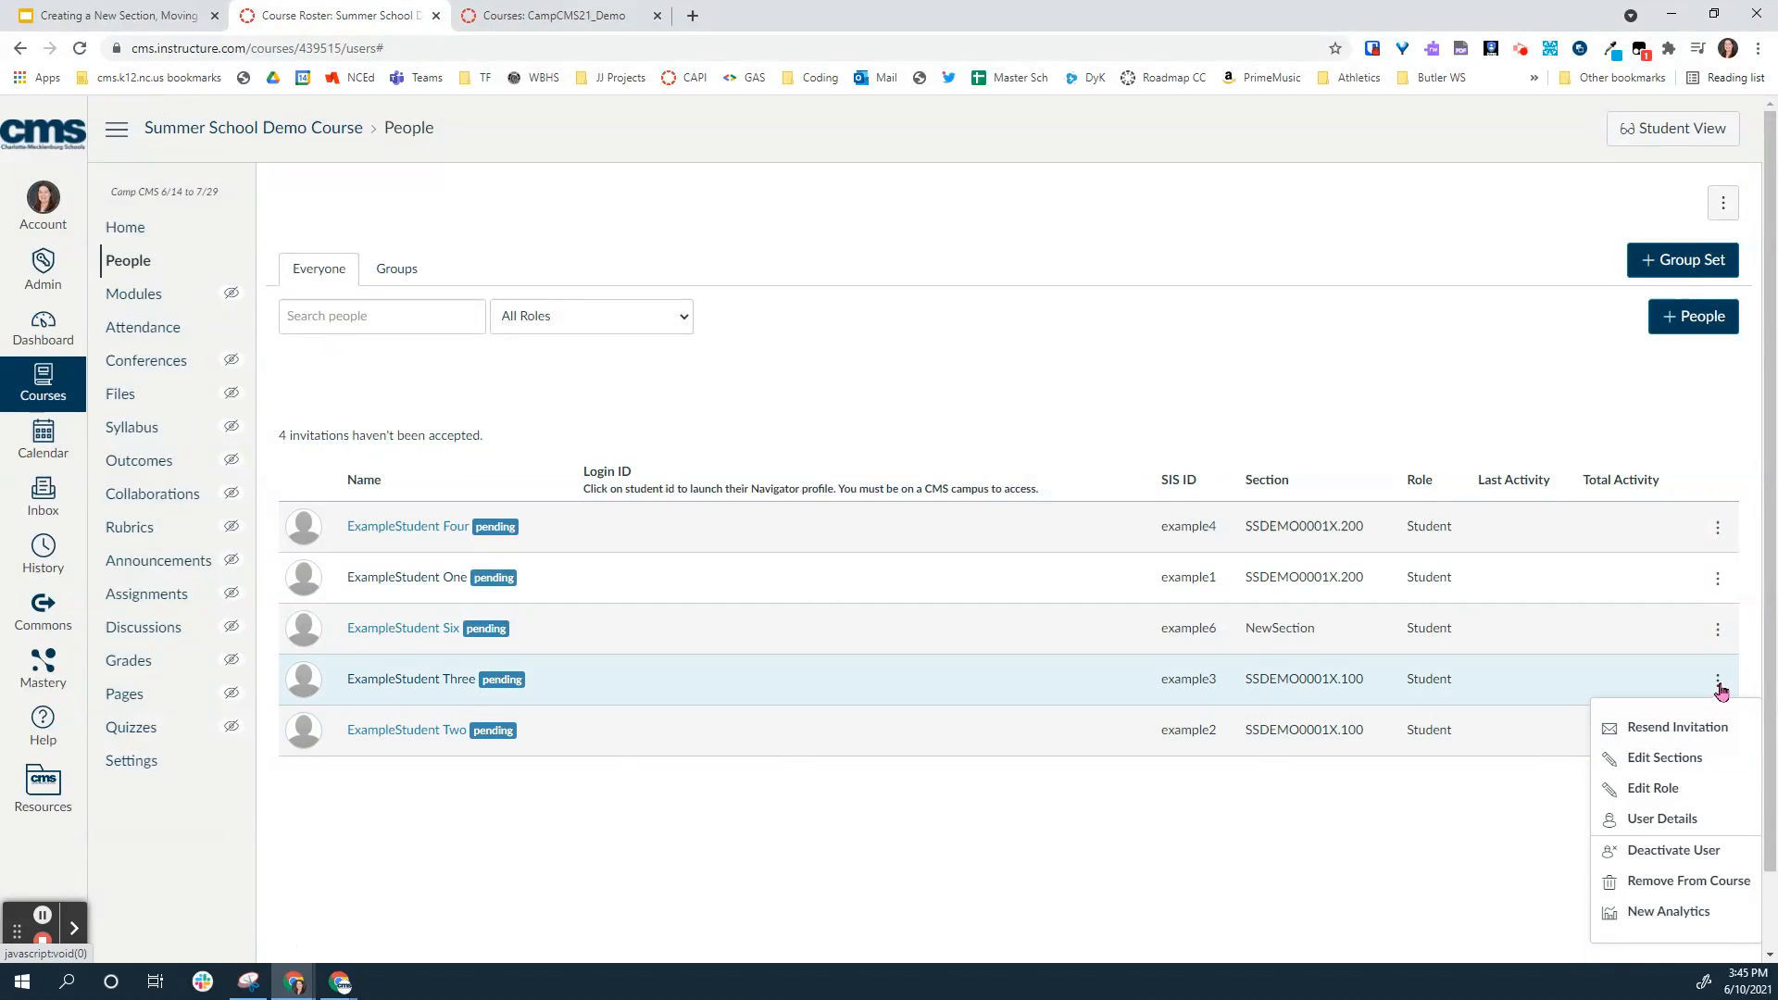
pyautogui.click(1700, 881)
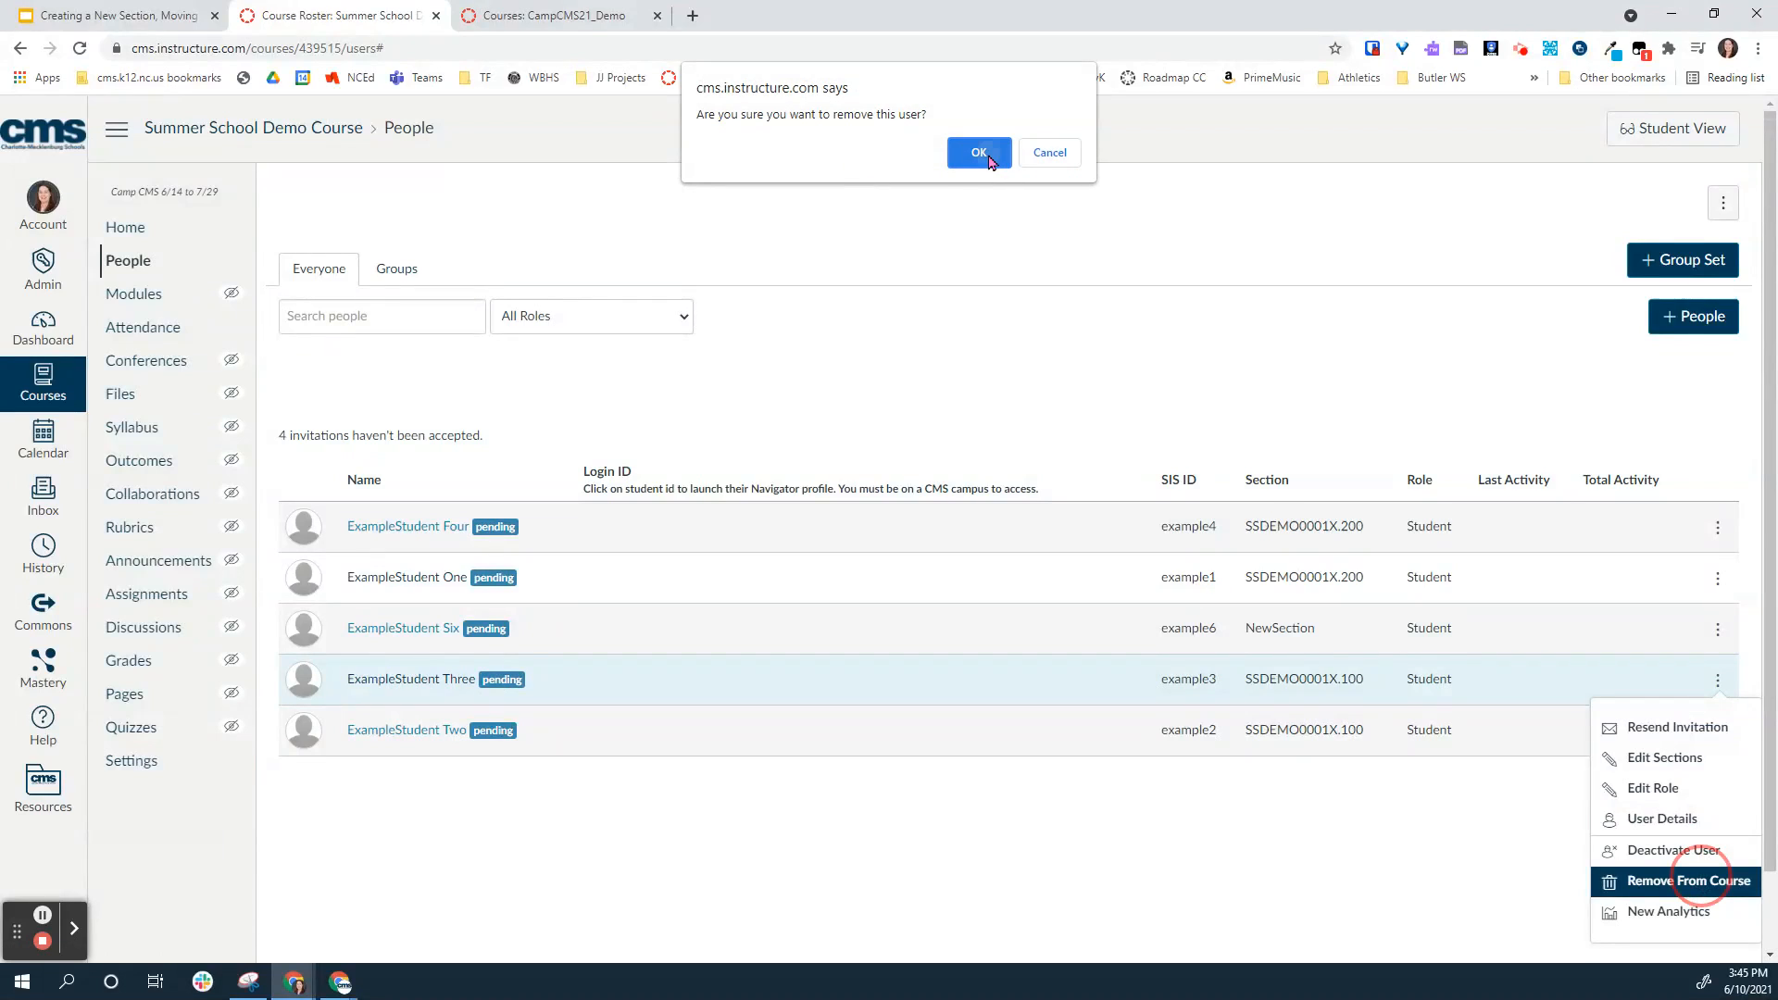
pyautogui.click(980, 153)
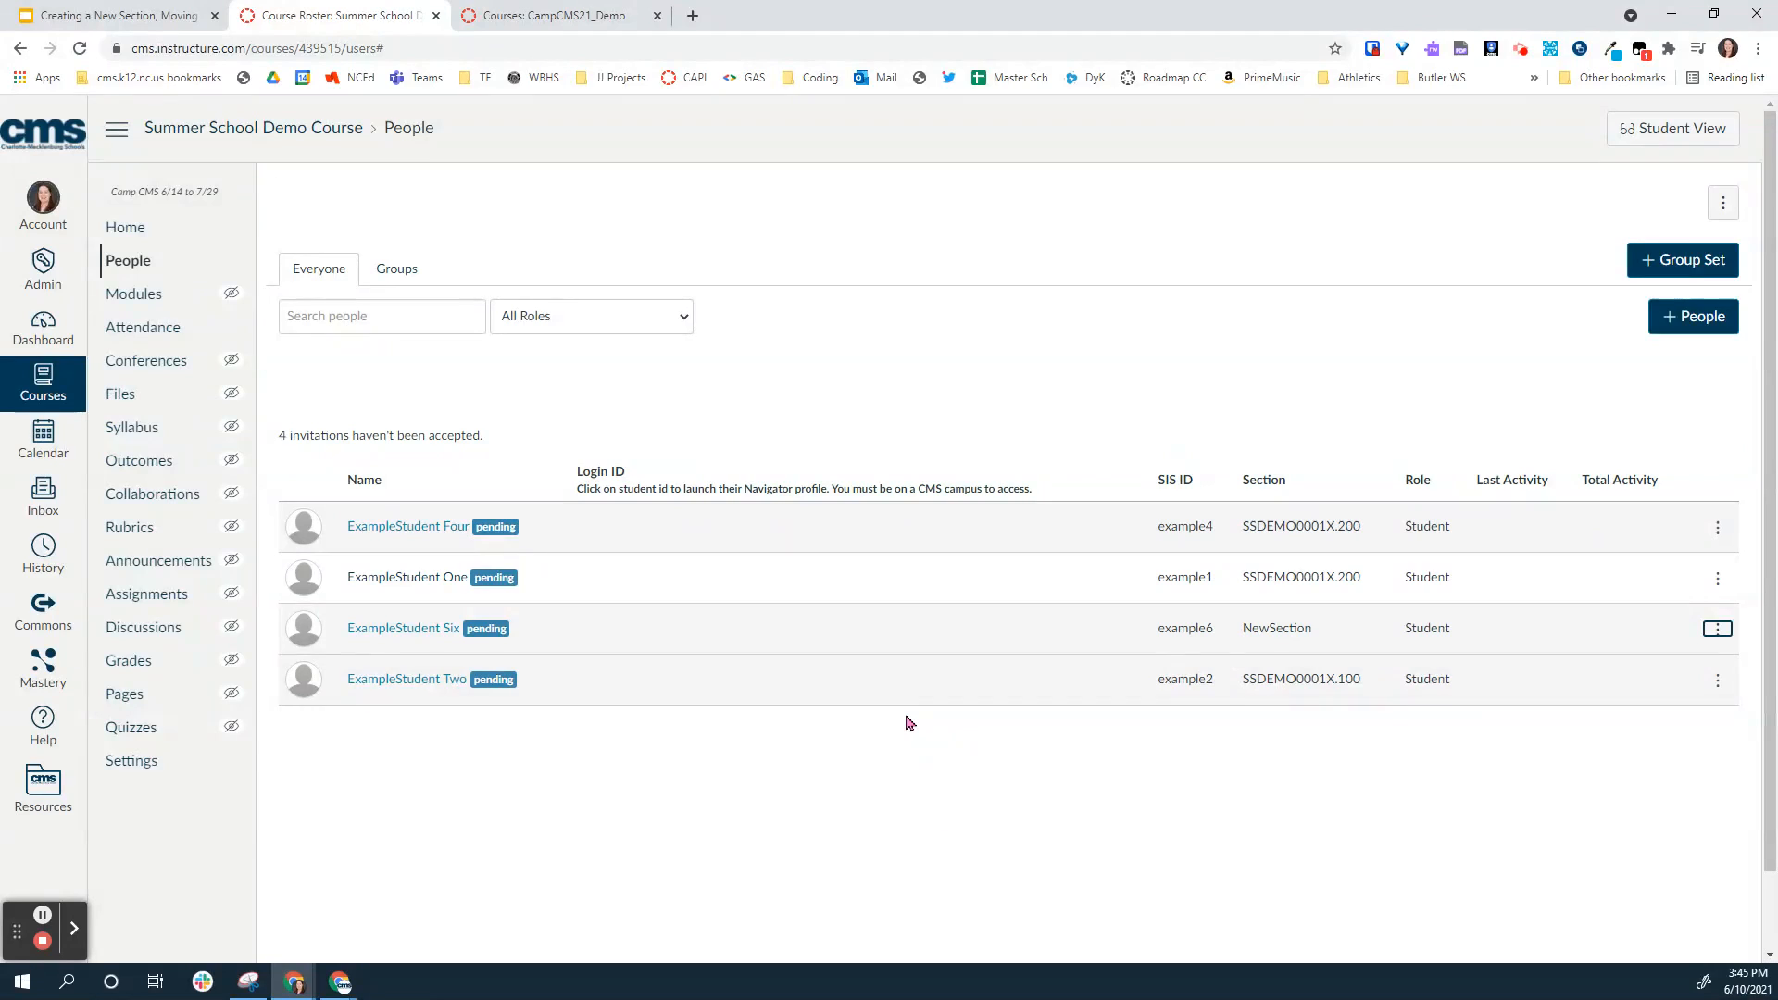
# Step: Start adding people to the course by Login ID and enter example2 as the login
pyautogui.click(1697, 319)
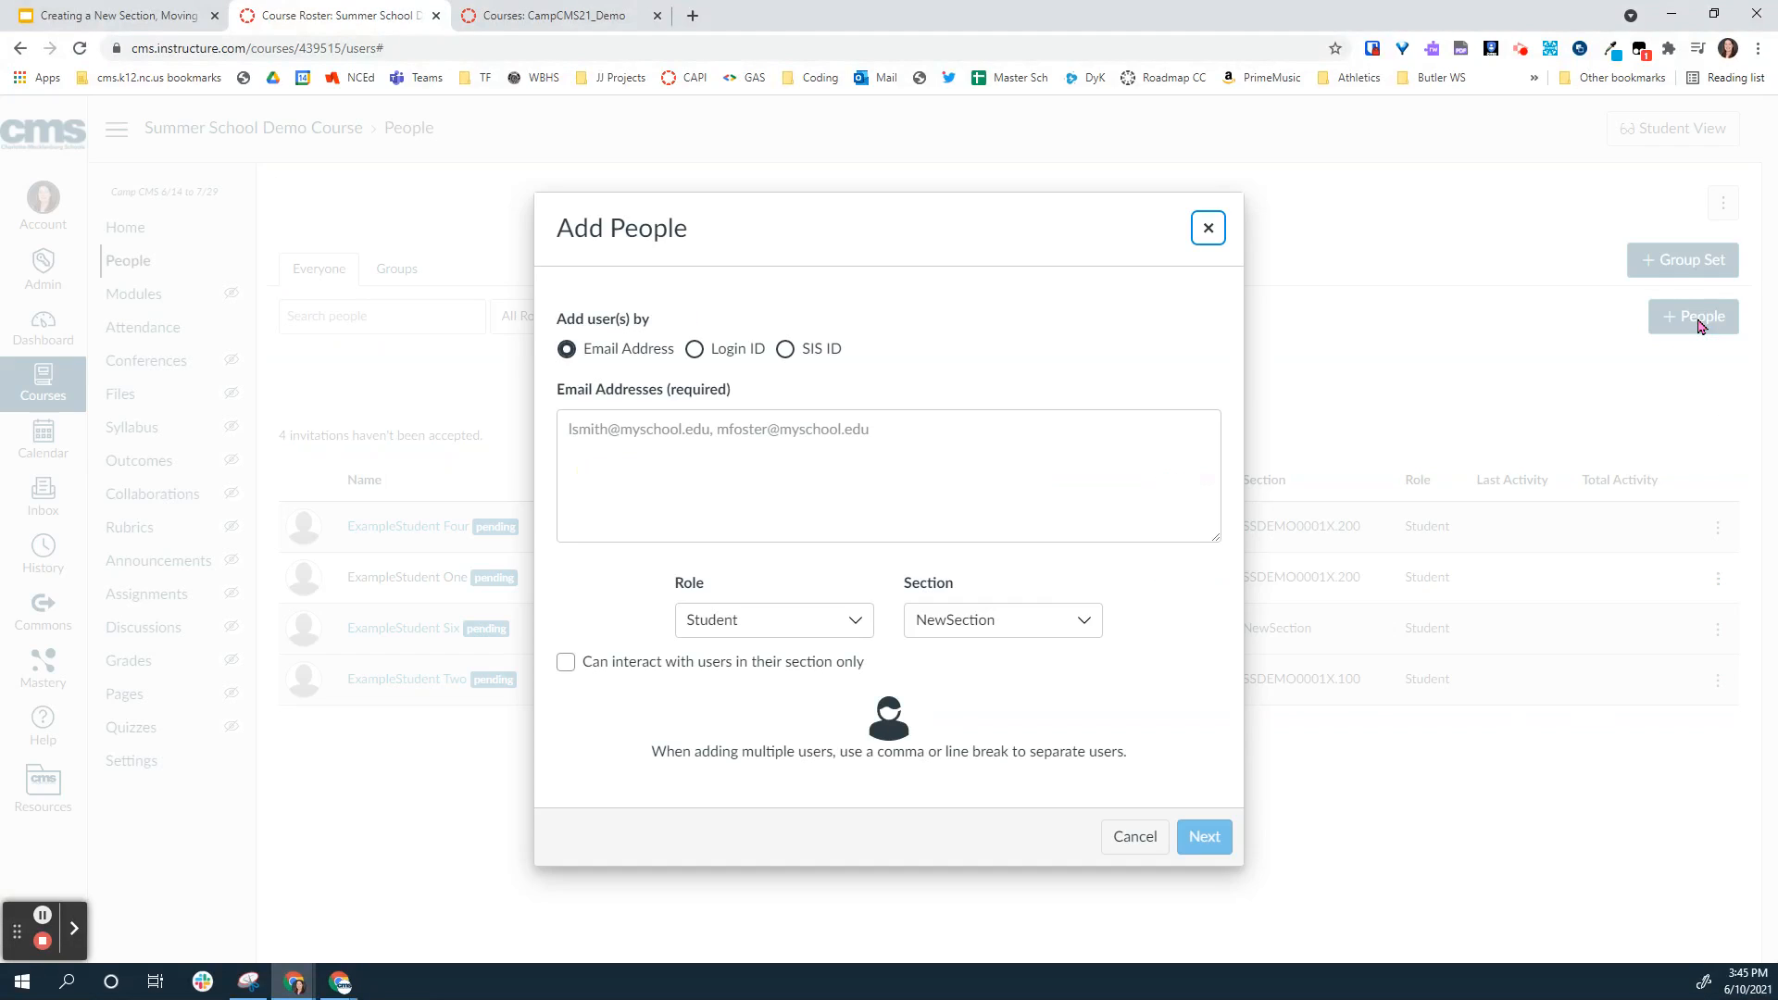
pyautogui.click(840, 441)
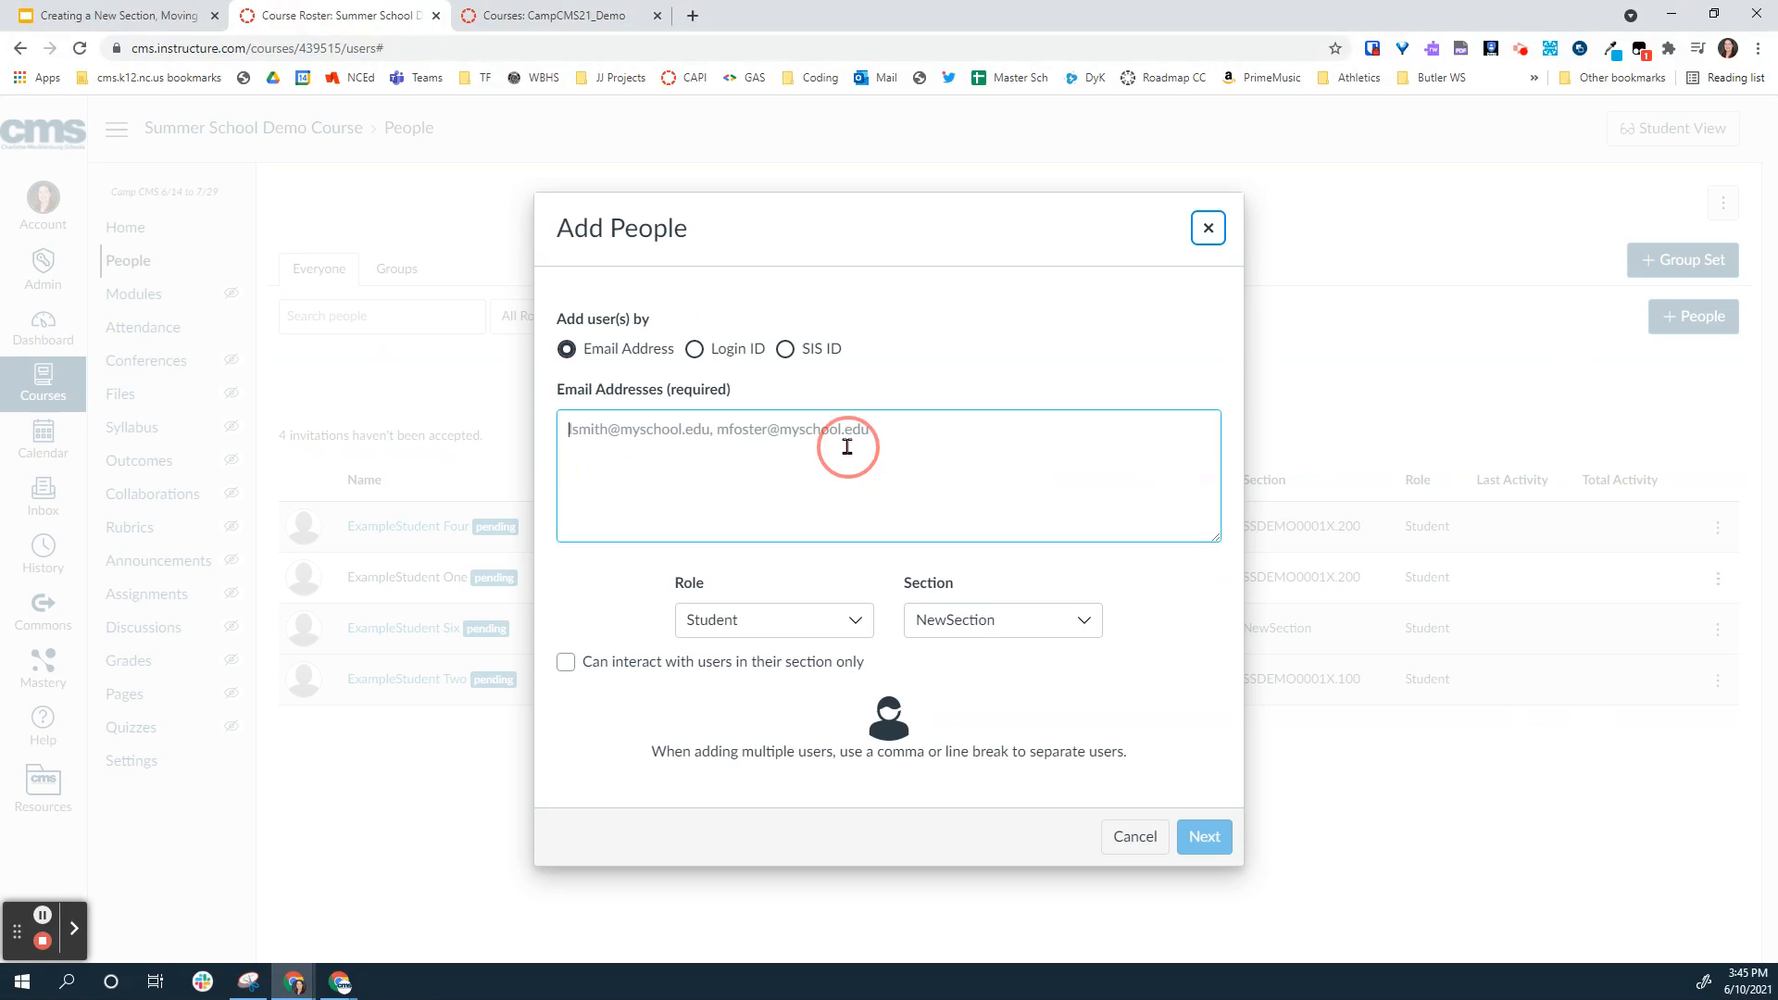
pyautogui.click(693, 350)
pyautogui.click(661, 477)
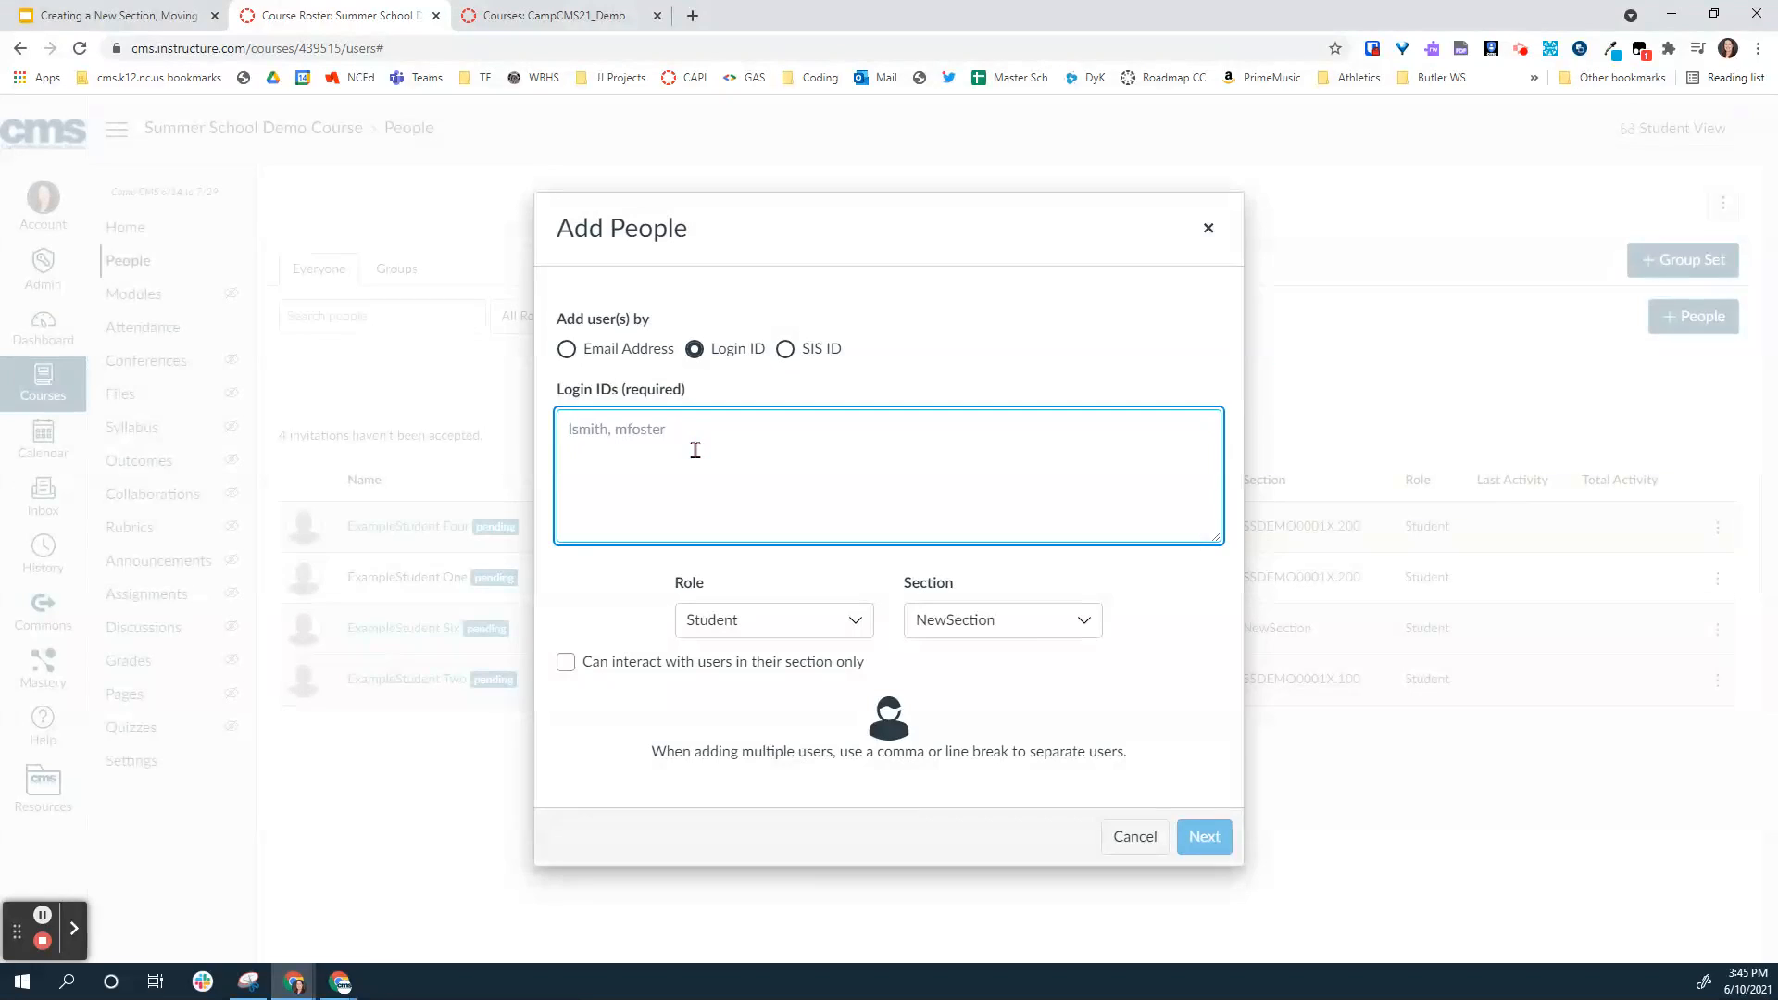
pyautogui.write('example2')
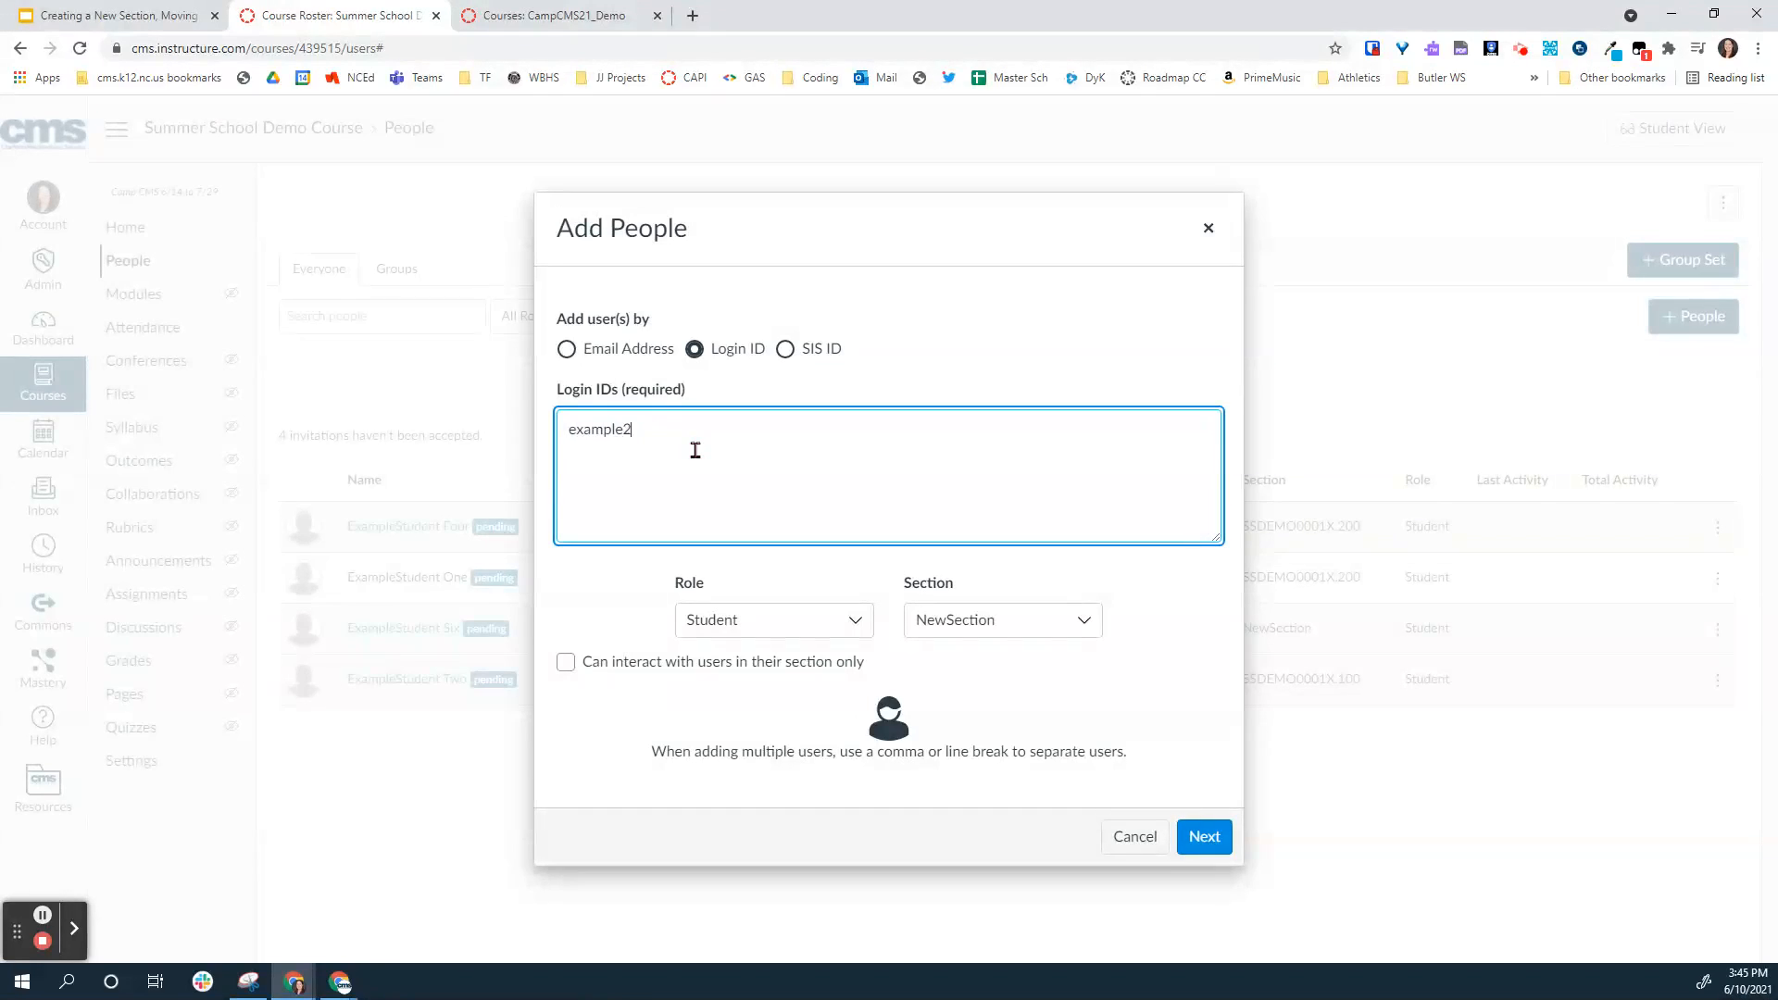
# Step: Assign the Student role and section SSDEMO0001X.100 to the new entry and add the user to the course
pyautogui.click(764, 619)
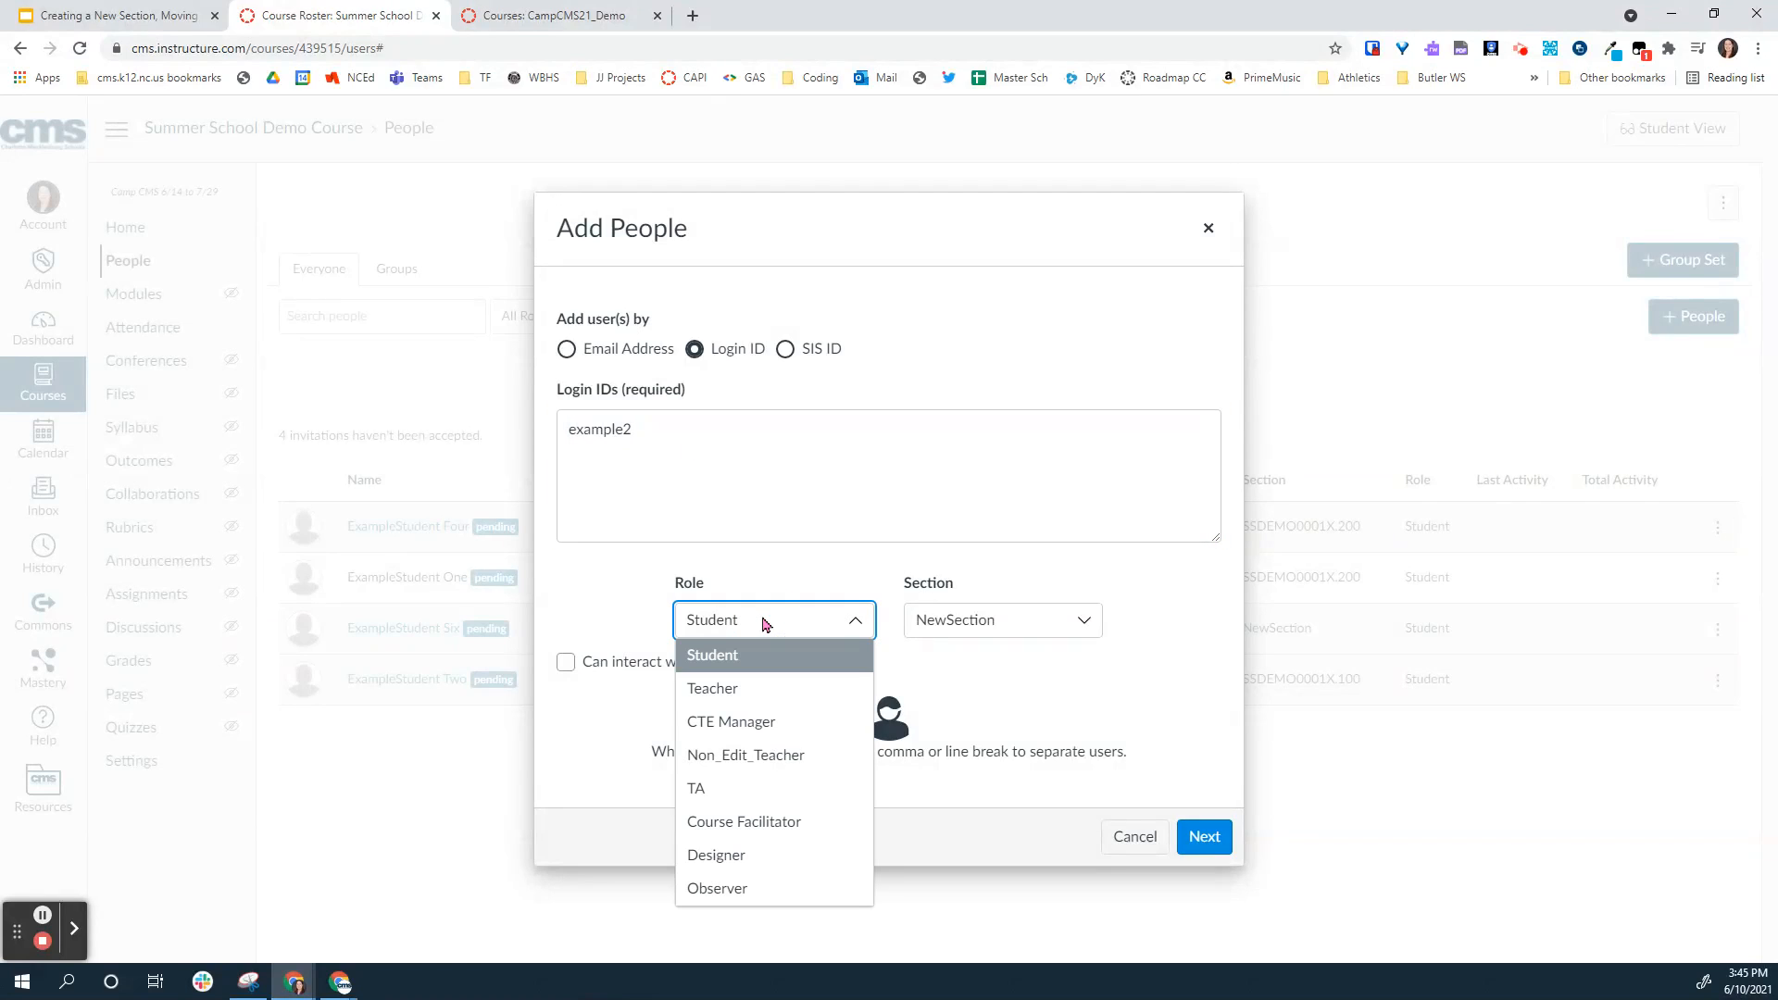
pyautogui.click(772, 669)
pyautogui.click(1080, 621)
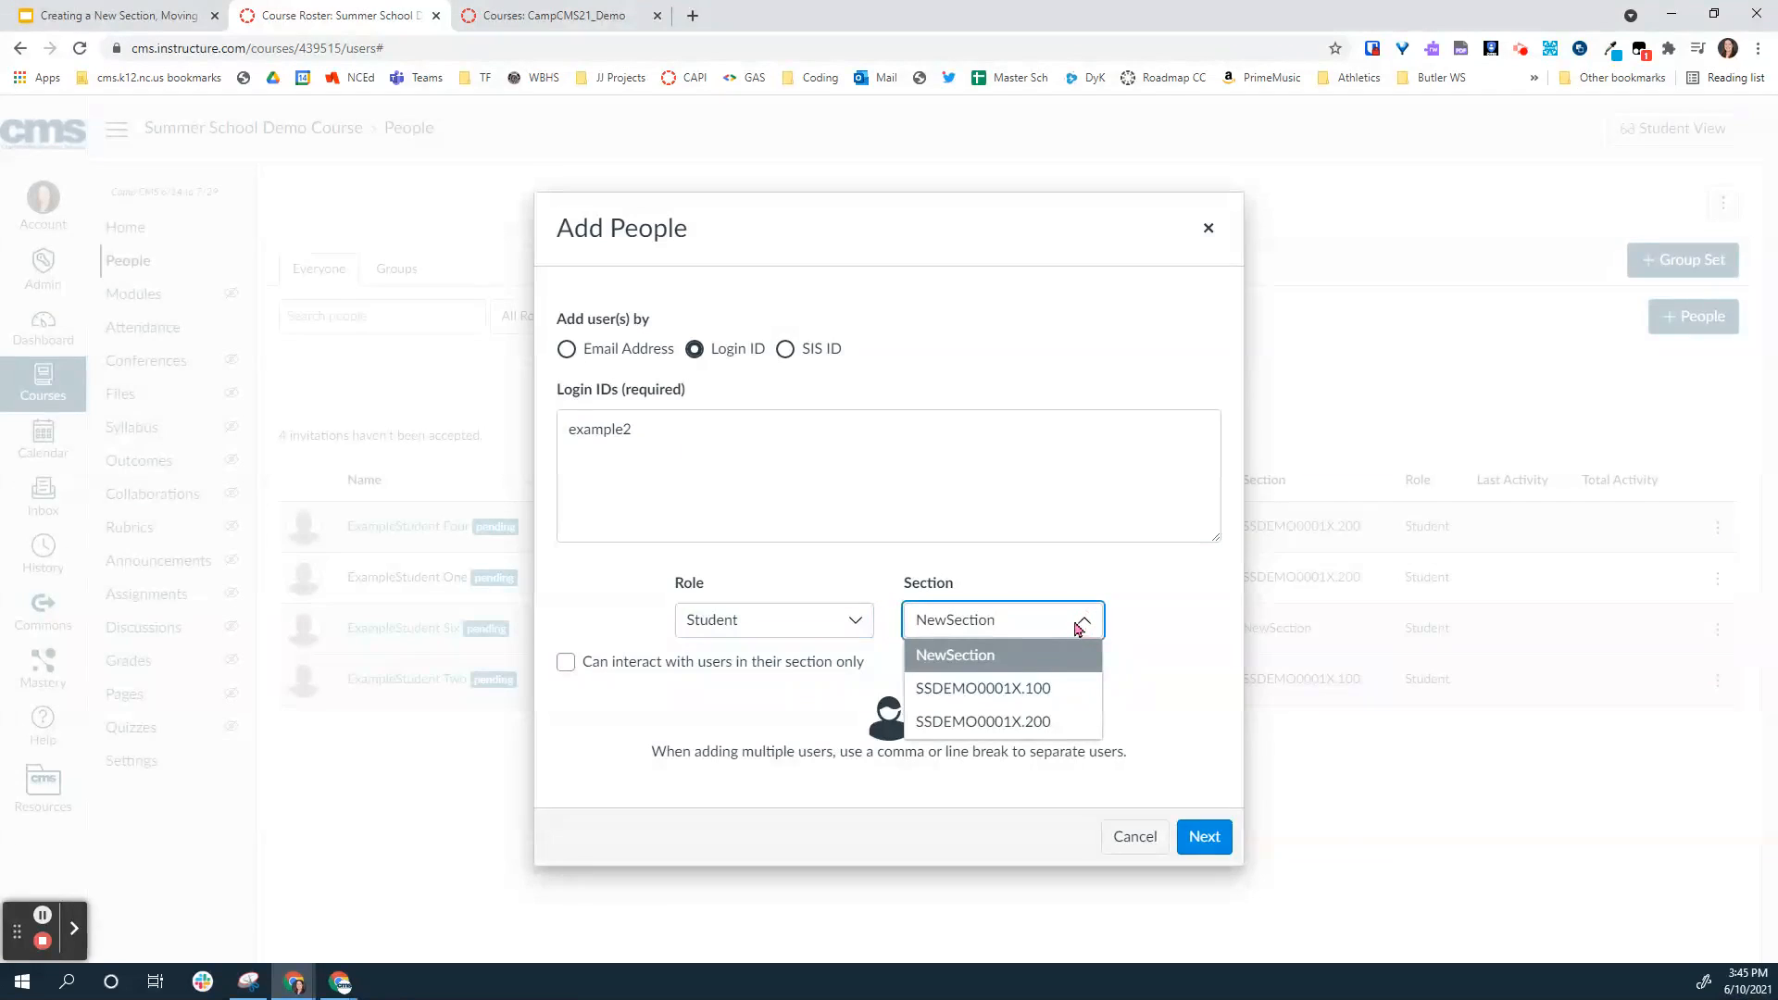
pyautogui.click(1052, 688)
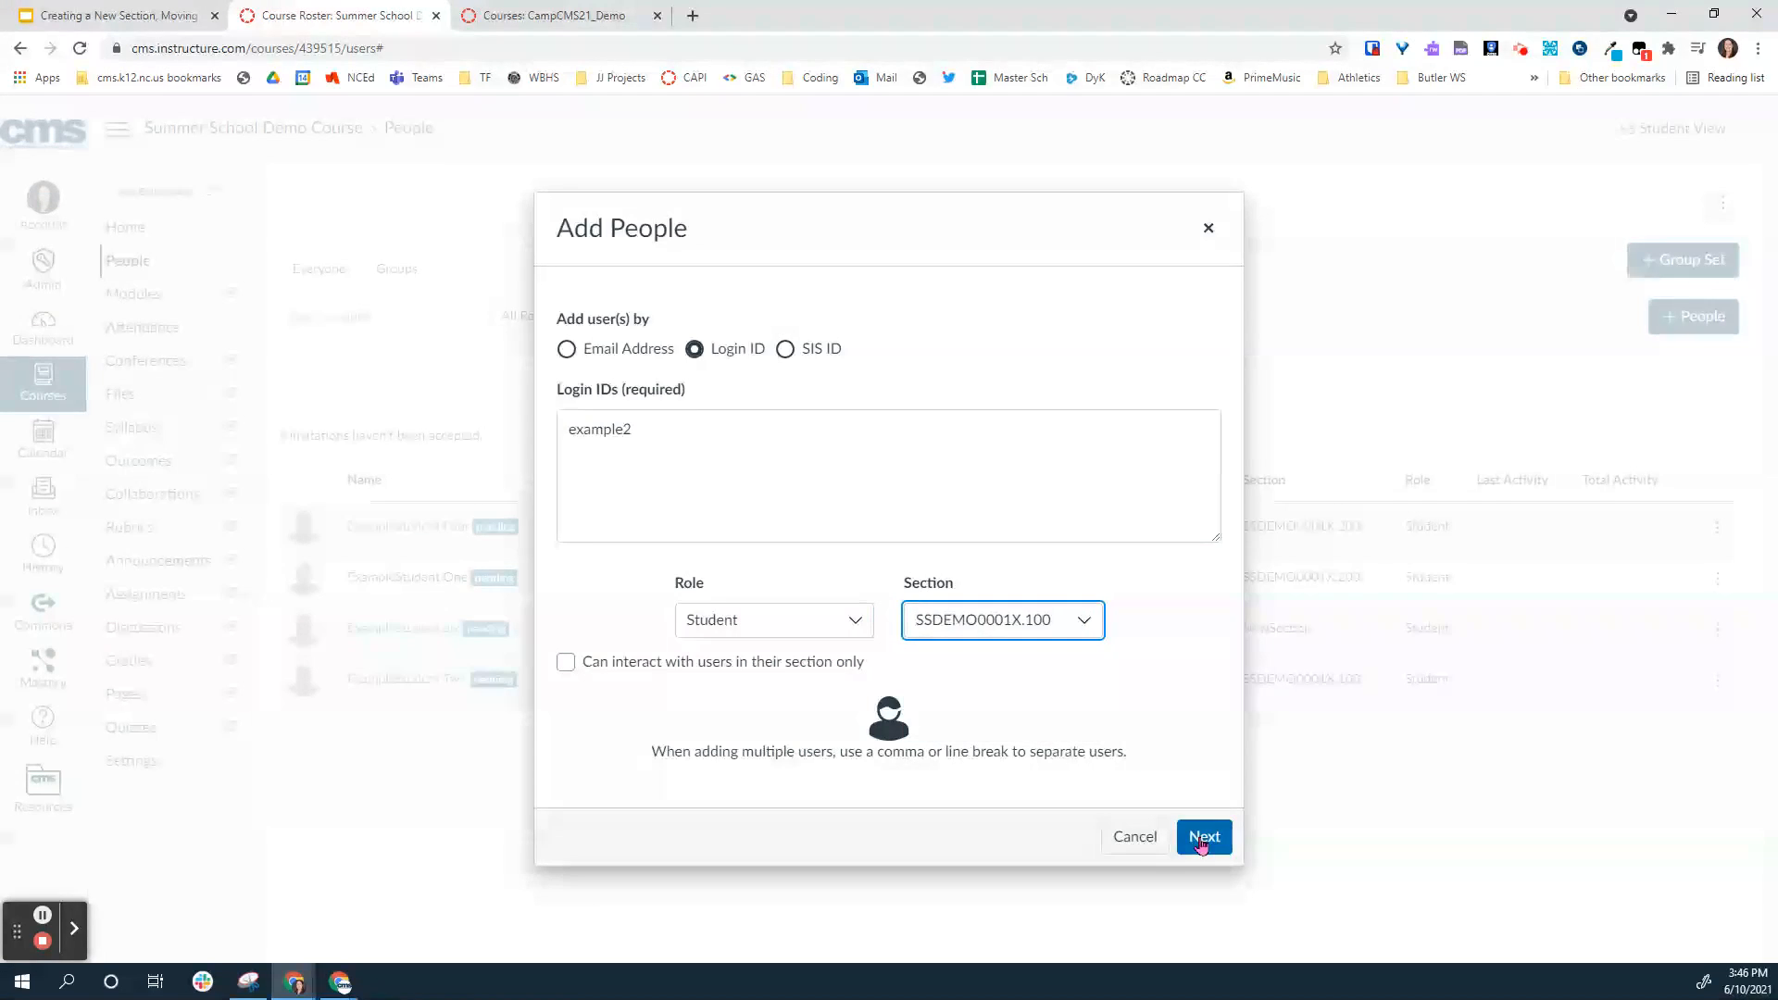
pyautogui.click(1201, 838)
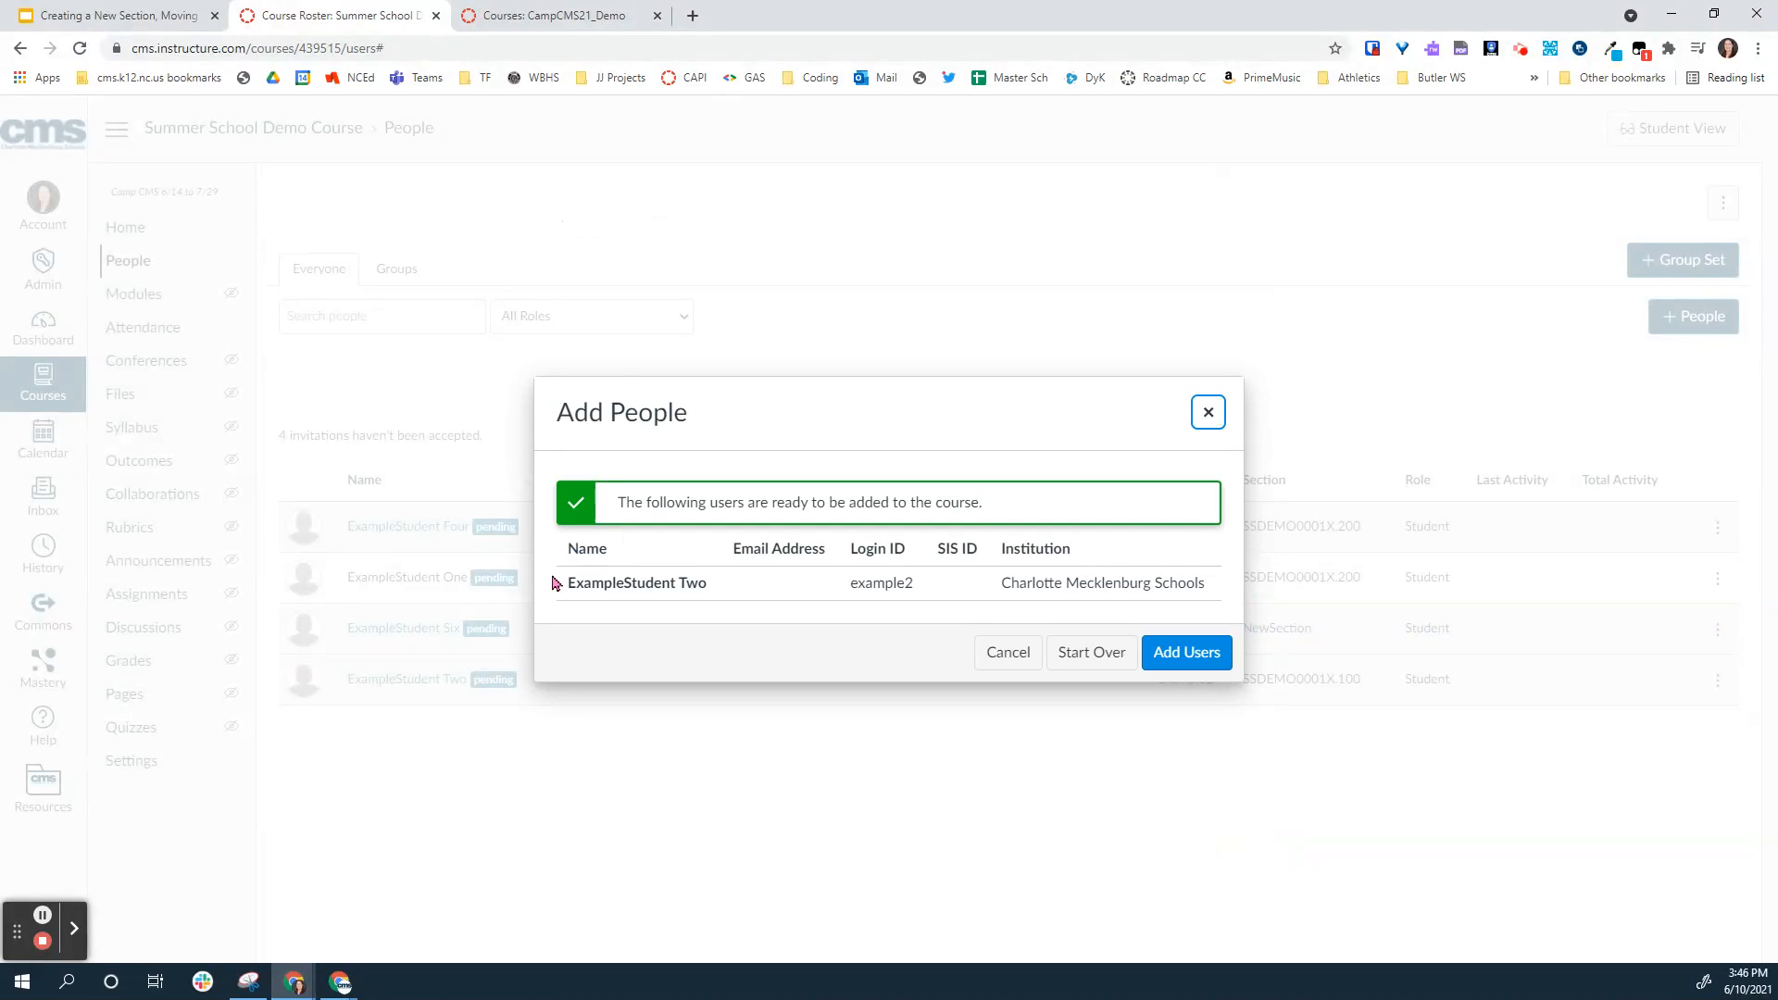
pyautogui.click(1164, 673)
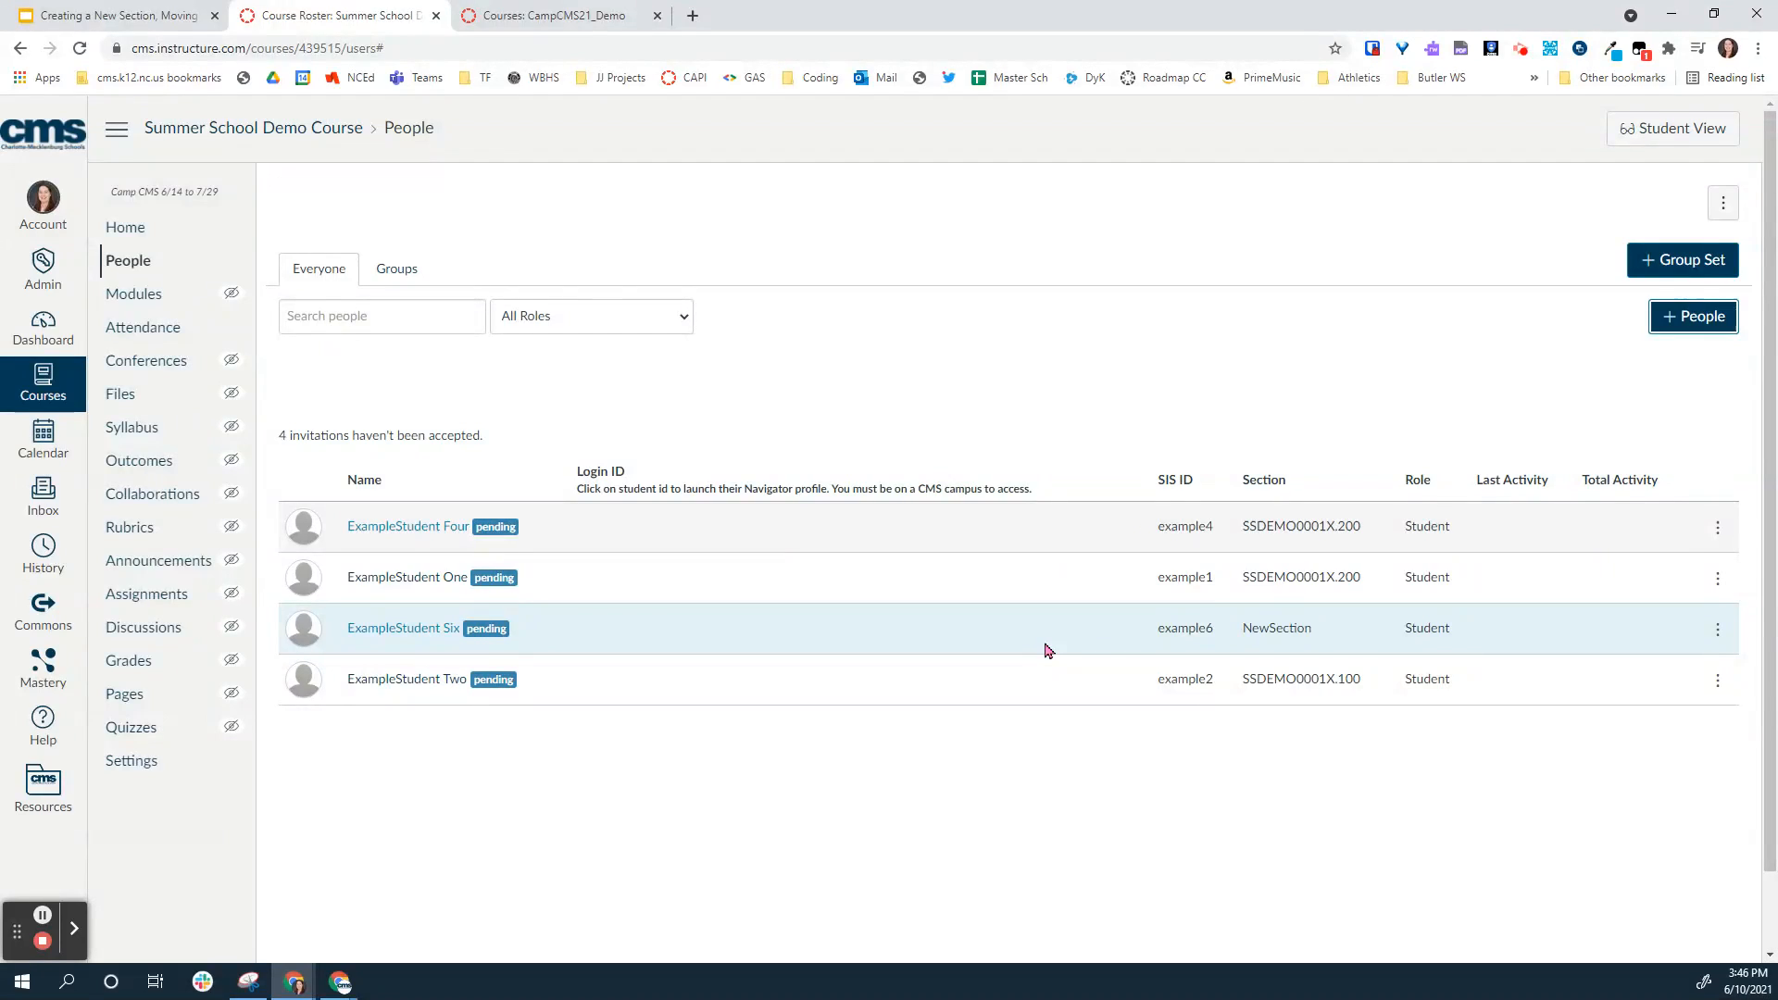
# Step: Switch to the slide presentation and bring up the slide on adding a student to a new section
pyautogui.click(157, 13)
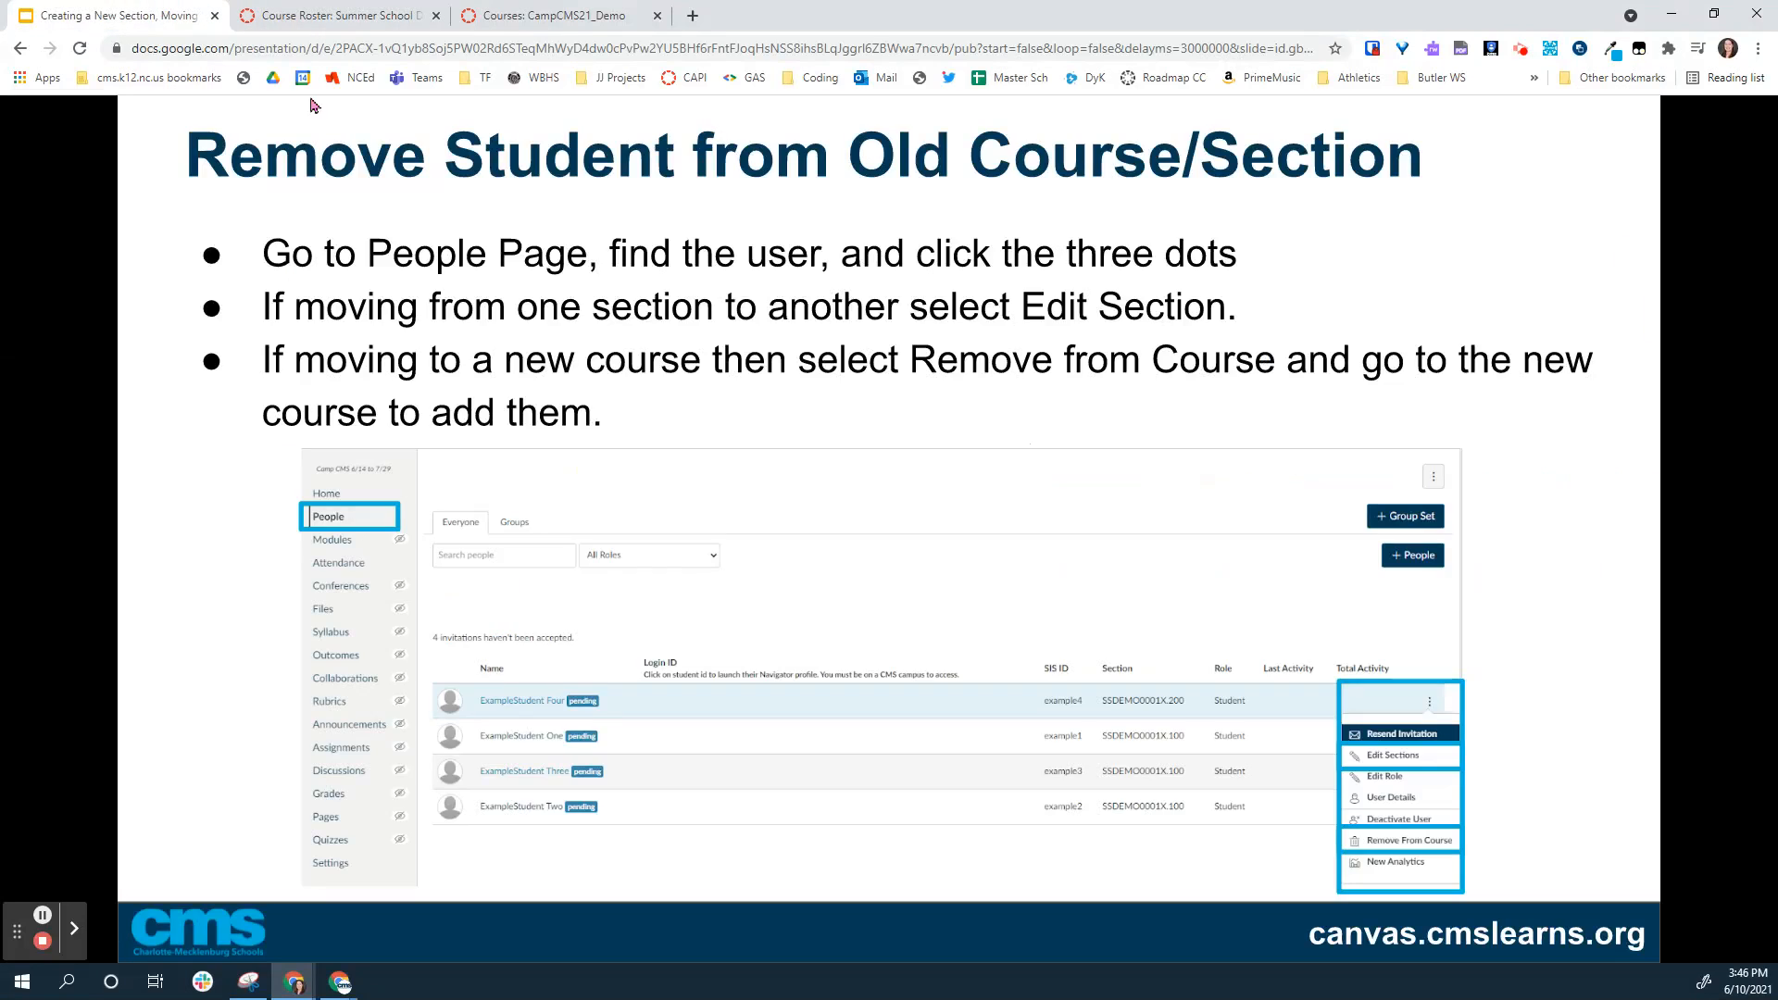
pyautogui.click(1128, 601)
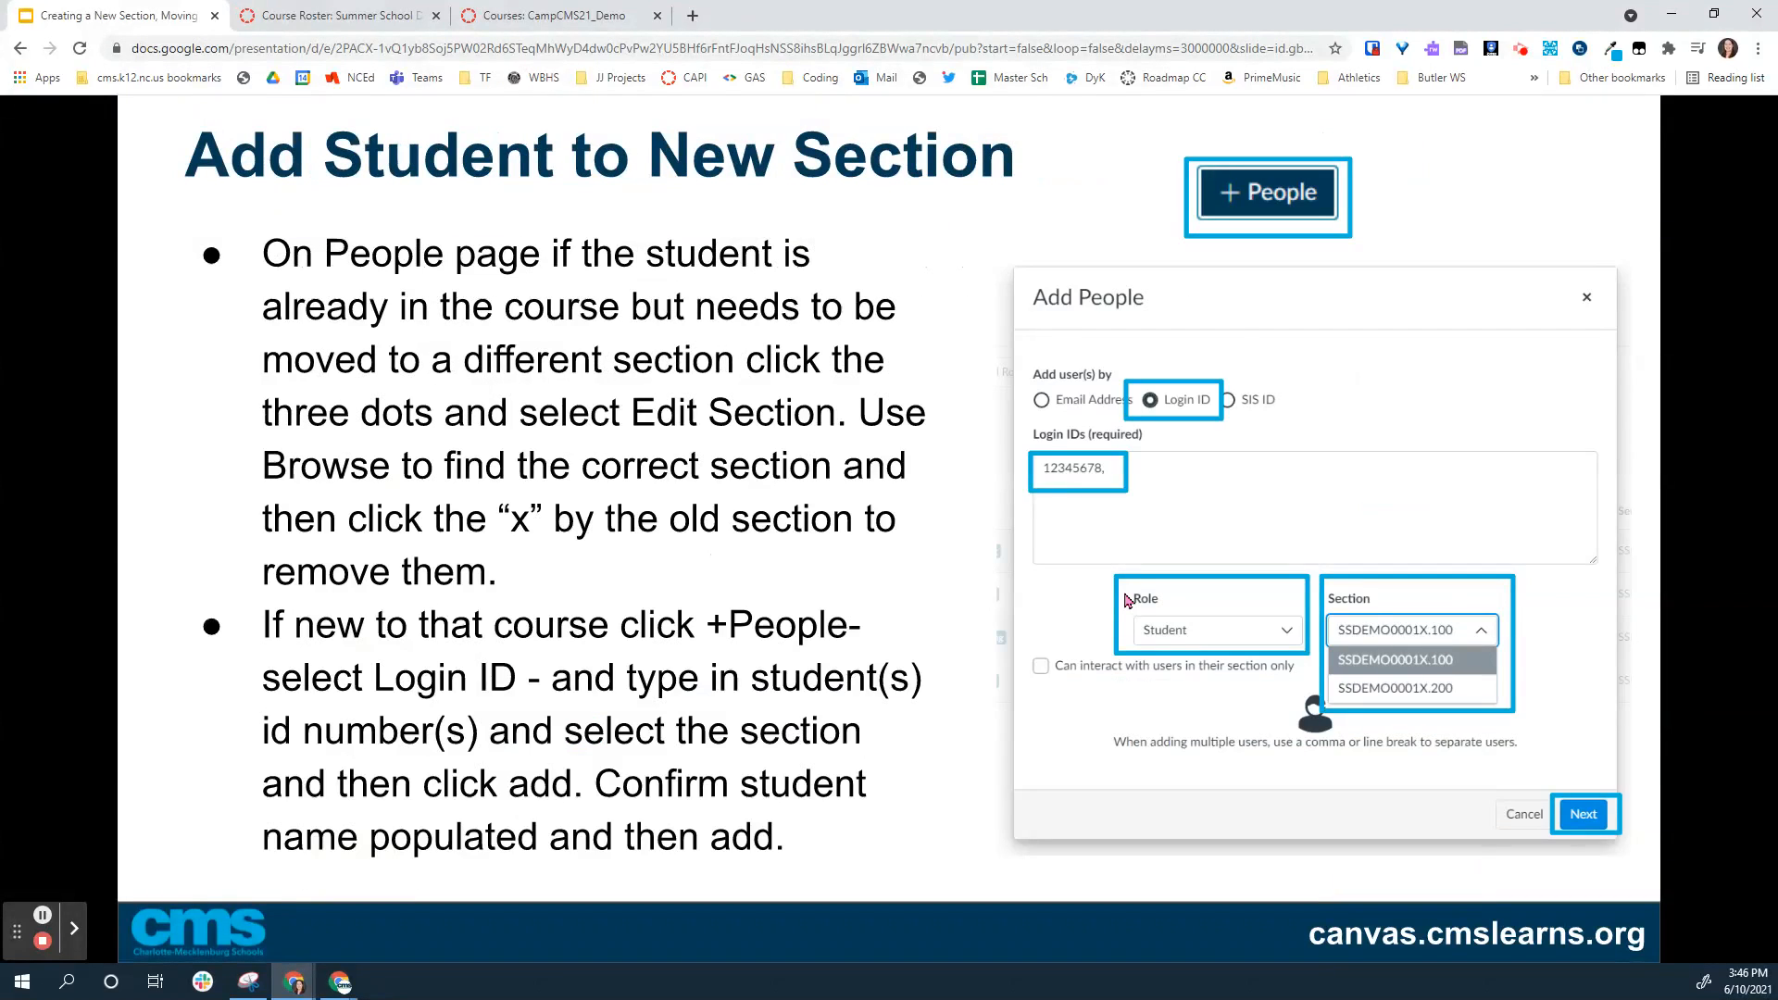